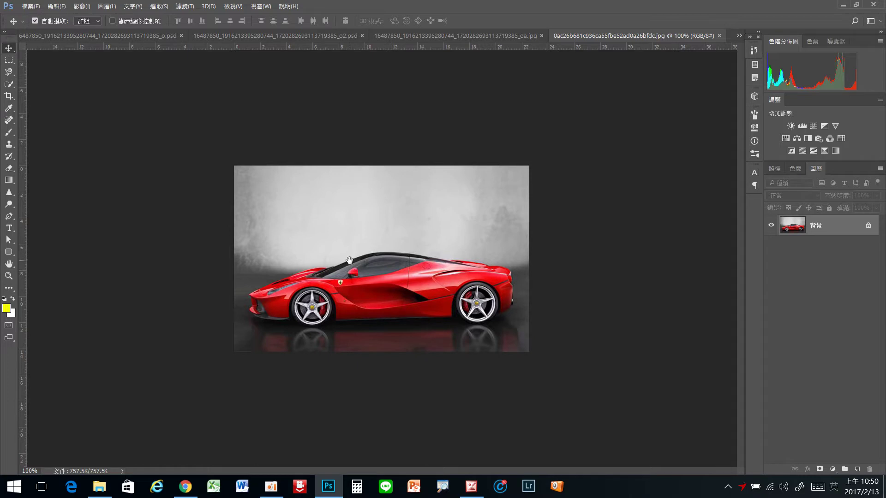
# - Place a horizontal guide at the top edge and a vertical guide at the left edge of the red car's rear wheel
pyautogui.moveTo(369, 264); pyautogui.dragTo(390, 267)
pyautogui.press('v')
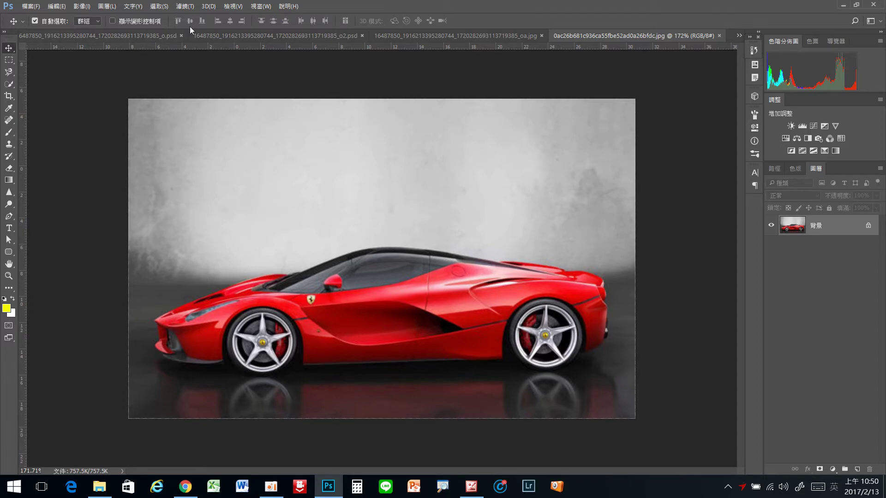
pyautogui.click(233, 7)
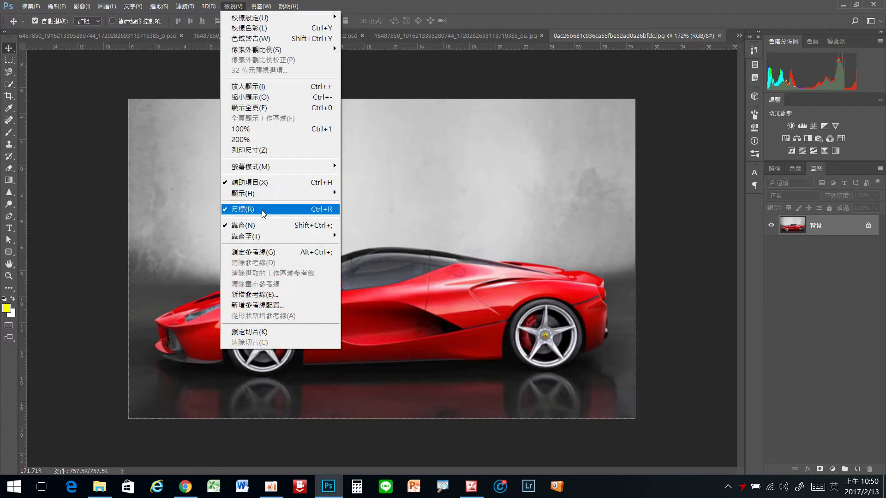
pyautogui.click(460, 35)
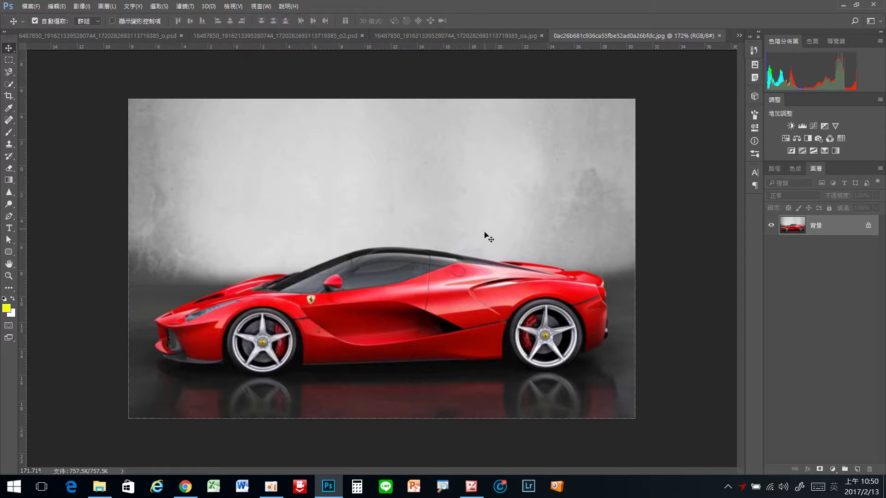
pyautogui.moveTo(486, 50); pyautogui.dragTo(522, 304)
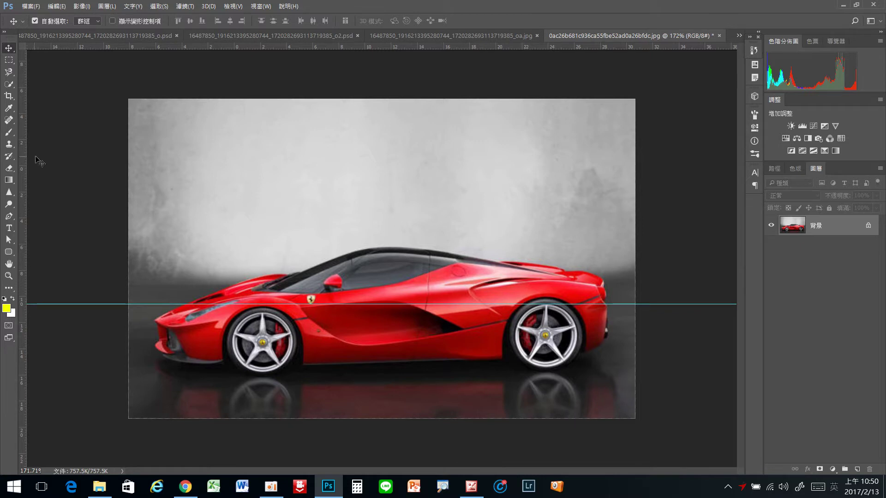
pyautogui.moveTo(23, 161); pyautogui.dragTo(514, 295)
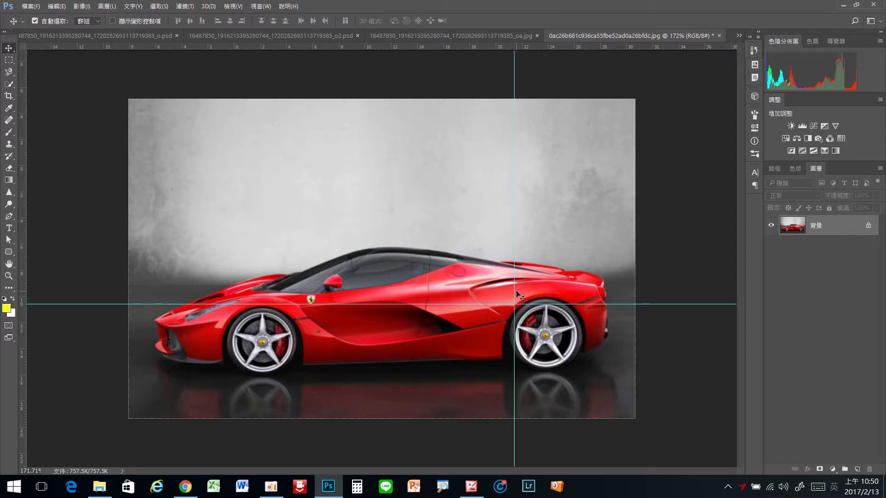
# - Select the rear wheel with an elliptical marquee starting at the guides' intersection and copy it to a new layer
pyautogui.click(11, 61)
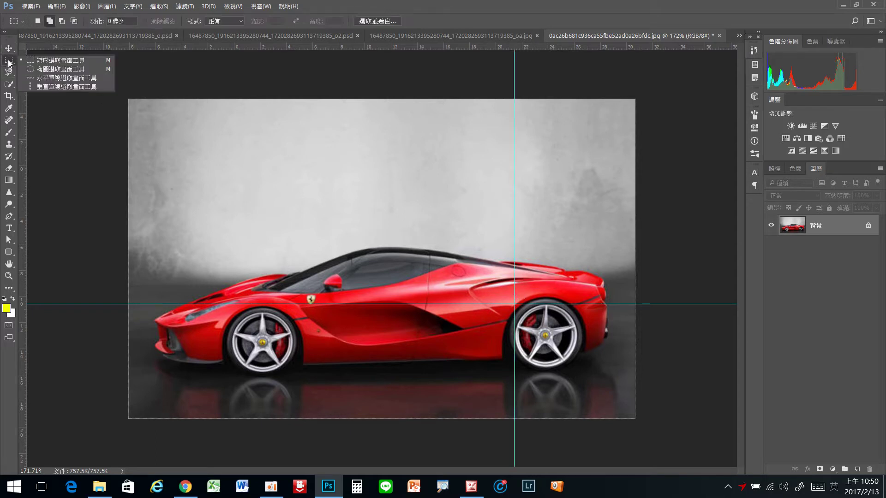
pyautogui.click(42, 69)
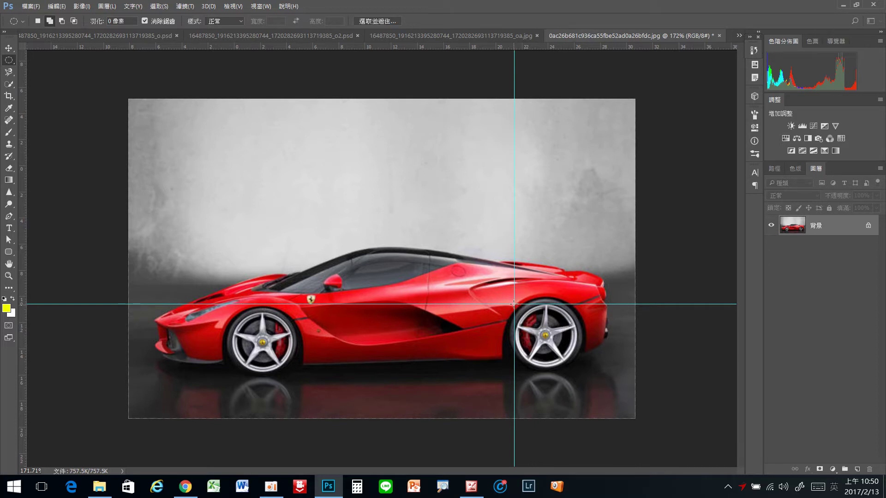
pyautogui.moveTo(514, 304); pyautogui.dragTo(577, 367)
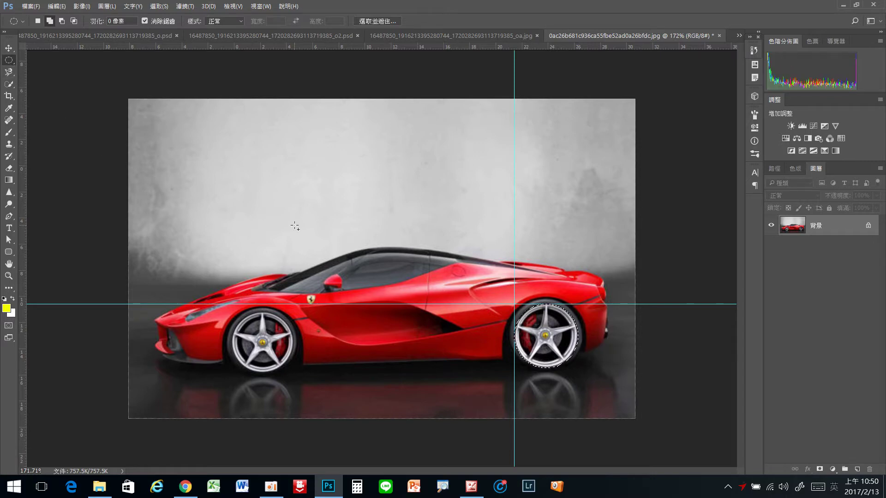
pyautogui.rightClick(553, 346)
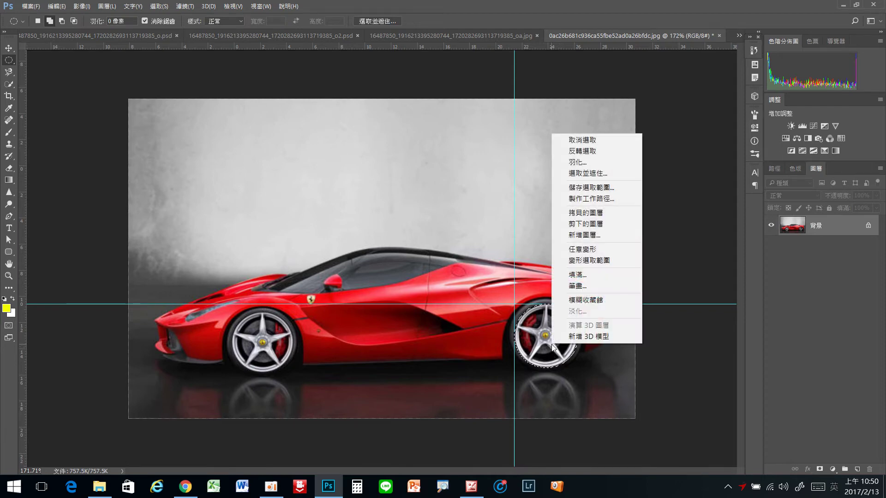
pyautogui.click(578, 213)
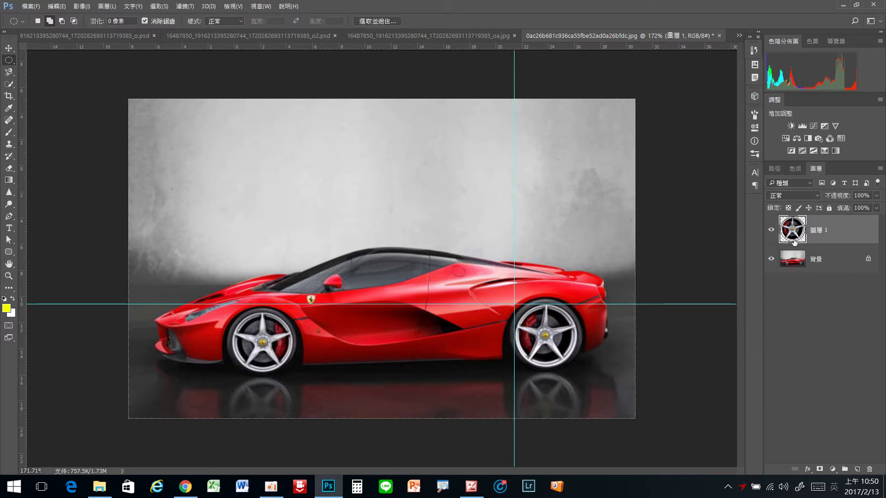
# - Load the copied wheel's outline as a selection and apply a Radial Blur with amount 64, the spin method and good quality
pyautogui.keyDown('ctrl'); pyautogui.click(793, 230); pyautogui.keyUp('ctrl')
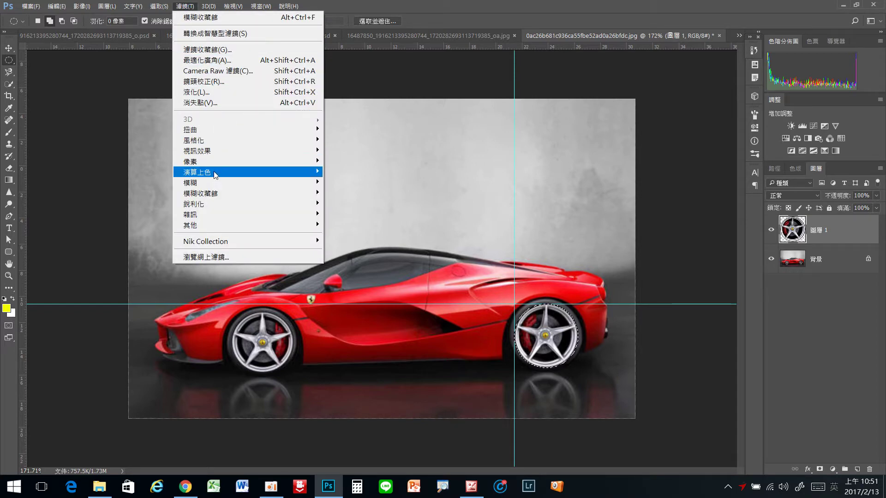
pyautogui.moveTo(214, 184)
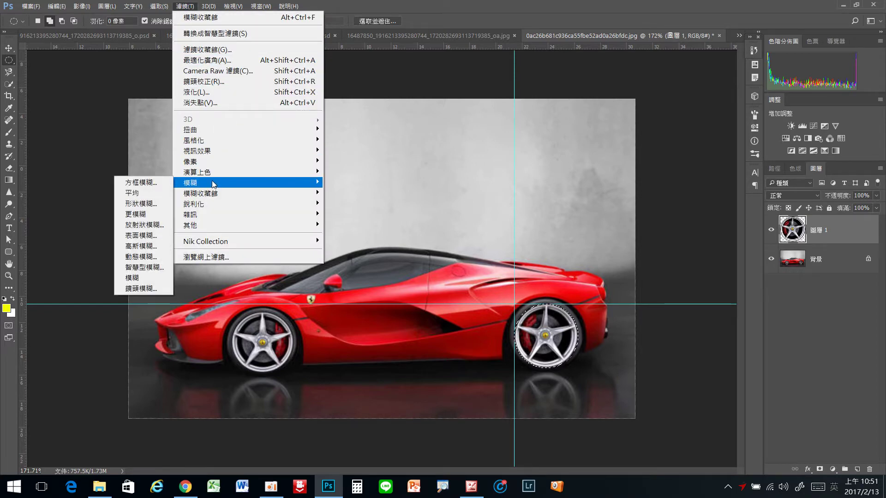
pyautogui.click(149, 226)
pyautogui.moveTo(540, 246); pyautogui.dragTo(658, 129)
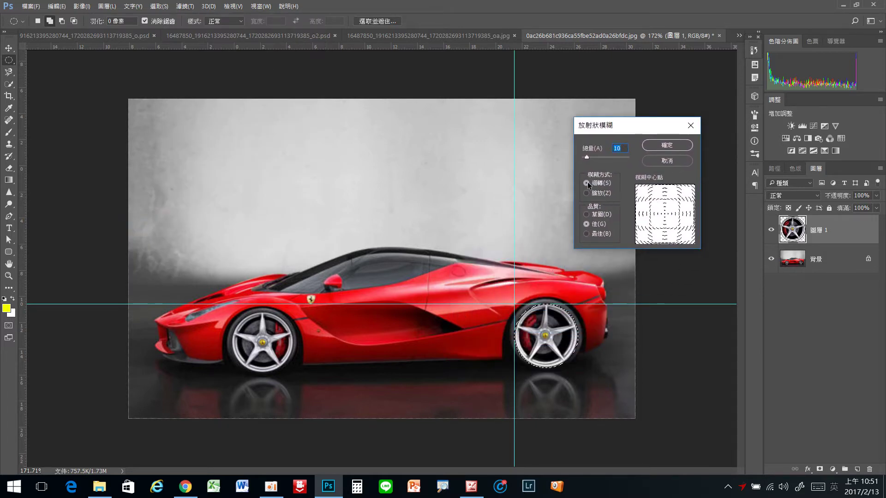
pyautogui.click(586, 193)
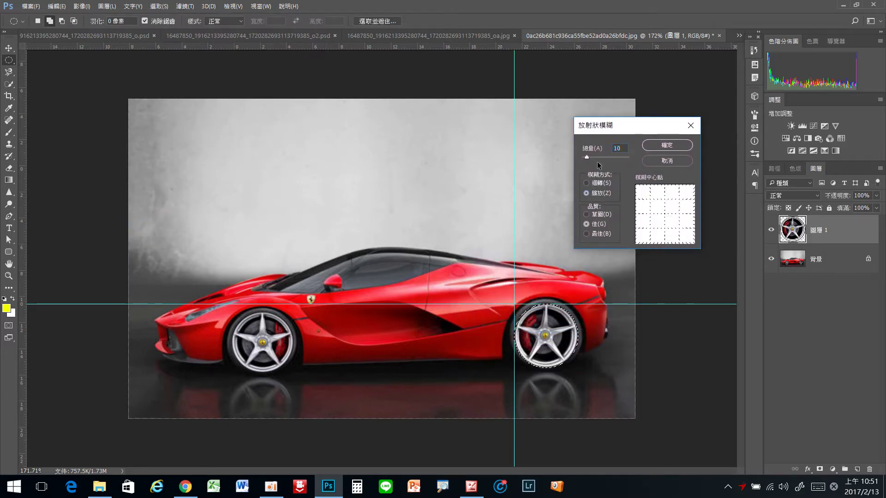
pyautogui.moveTo(586, 157); pyautogui.dragTo(611, 158)
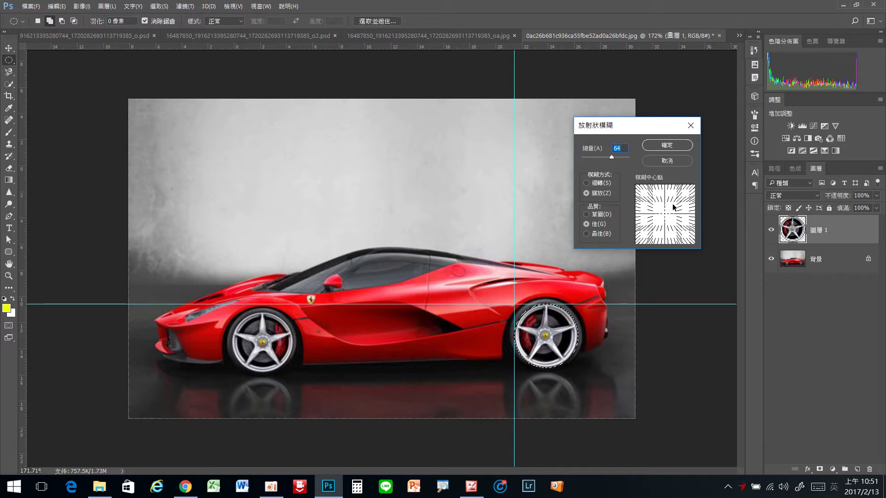
pyautogui.click(607, 185)
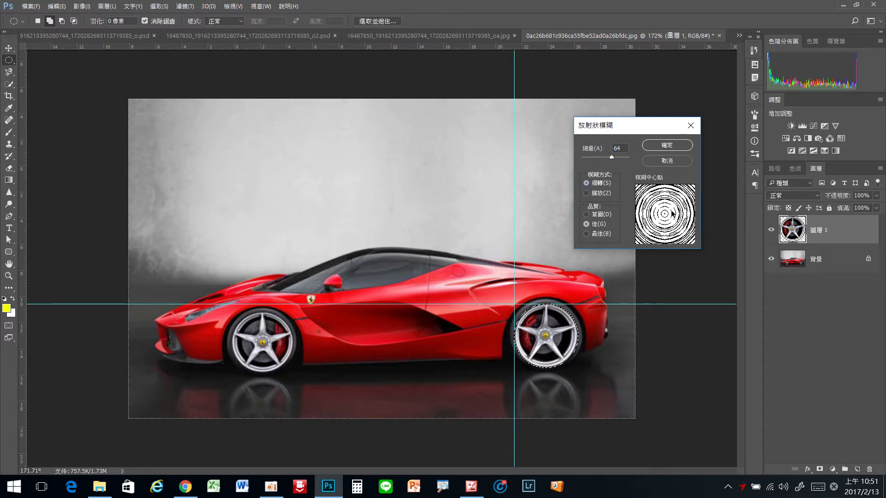
pyautogui.click(666, 146)
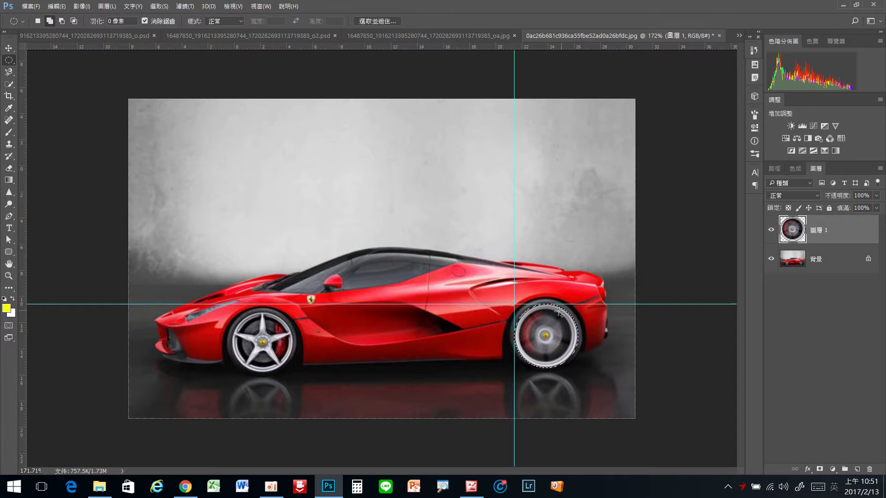
# - Compare the wheel with the blurred layer hidden and shown, and close the red car image without saving
pyautogui.click(771, 232)
pyautogui.click(771, 232)
pyautogui.click(771, 232)
pyautogui.click(771, 232)
pyautogui.click(719, 35)
pyautogui.click(443, 183)
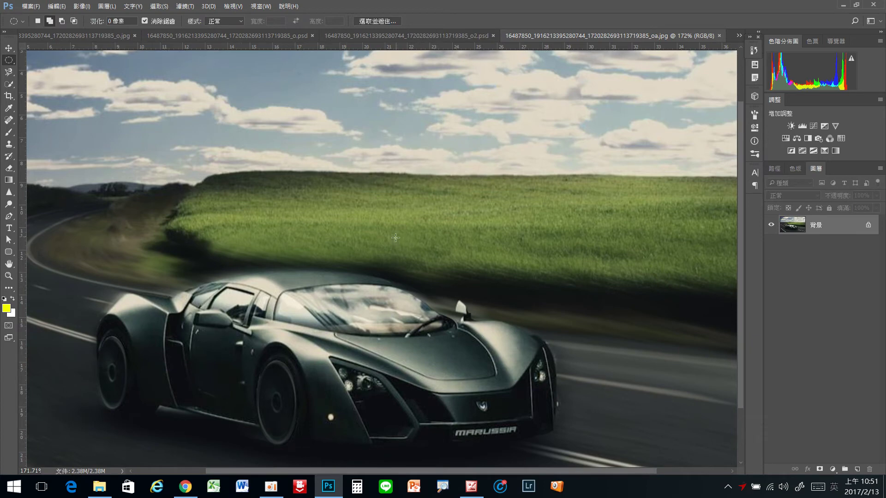
# - Zoom out to view the whole finished Marussia picture and close the _oa.jpg file
pyautogui.press('z')
pyautogui.moveTo(397, 235)
pyautogui.mouseDown()
pyautogui.moveTo(367, 235)
pyautogui.moveTo(383, 237)
pyautogui.mouseUp()
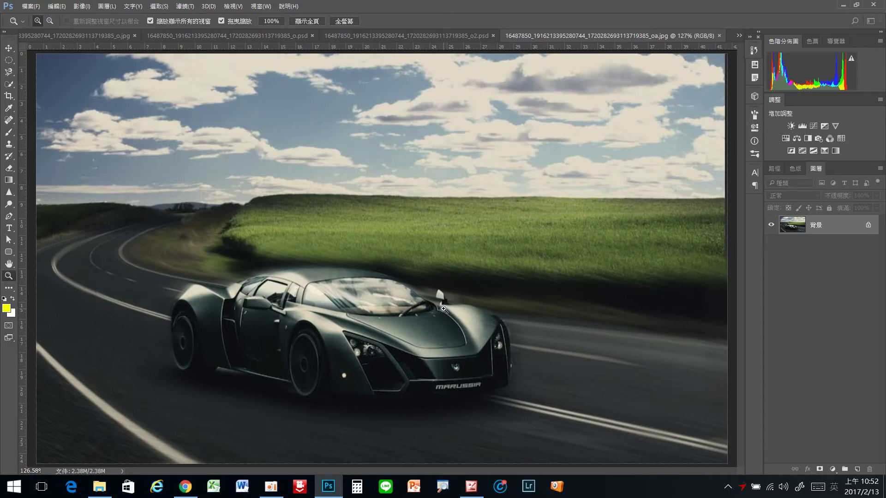
pyautogui.click(719, 37)
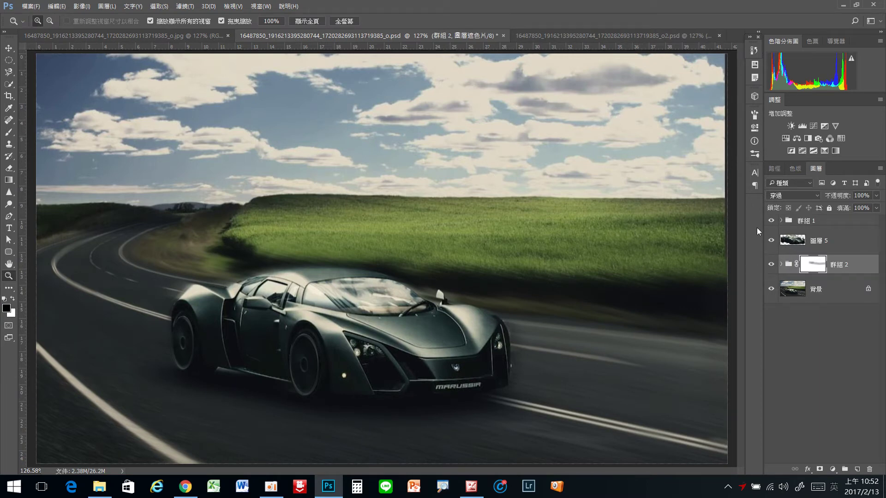
# - Check the effect of 群組 1 by toggling its visibility, and close the _o.psd file without saving
pyautogui.click(770, 221)
pyautogui.click(773, 222)
pyautogui.click(504, 36)
pyautogui.click(444, 190)
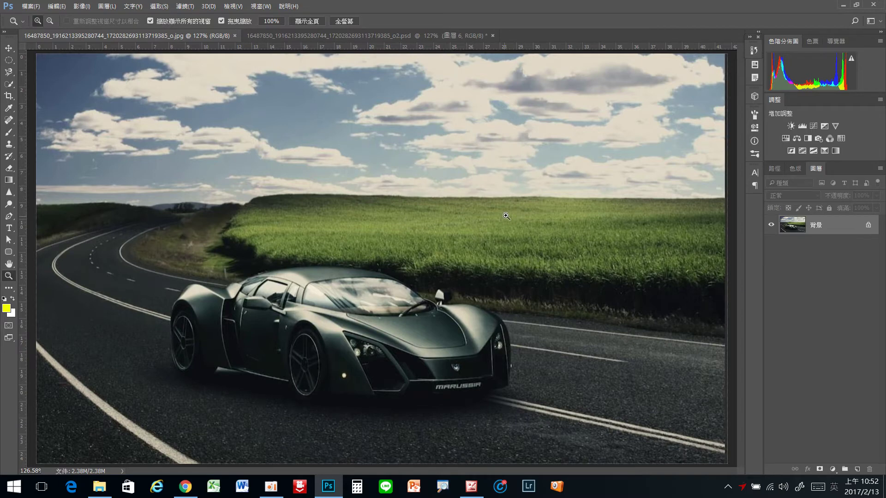
# - In the _o2.psd file, hide 群組 1, 圖層 5 and 圖層 6, and make 圖層 0 the active layer
pyautogui.moveTo(477, 231); pyautogui.dragTo(449, 229)
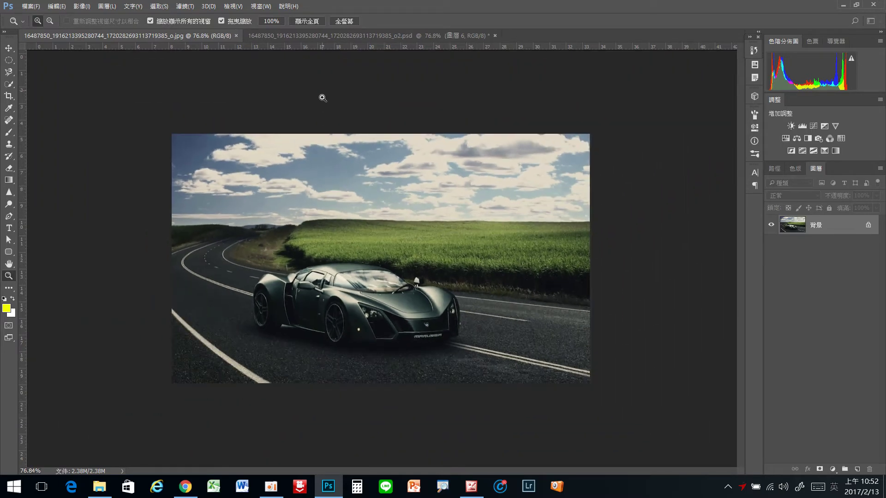
pyautogui.click(419, 36)
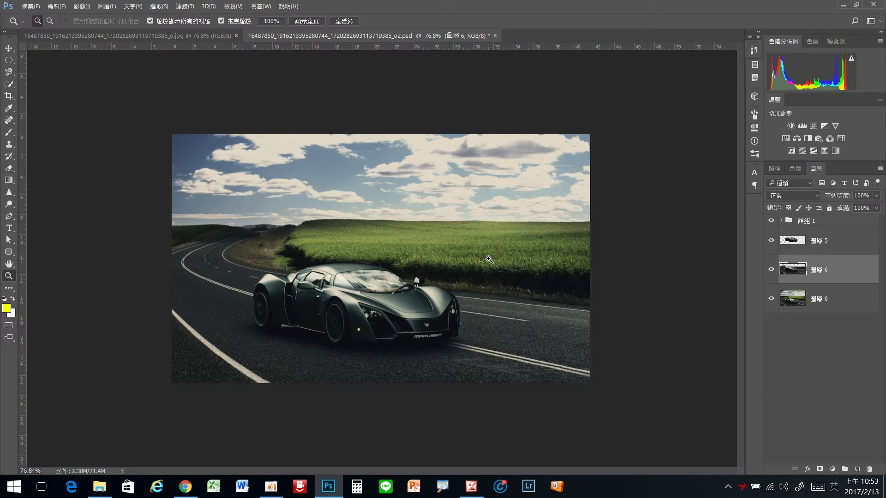
pyautogui.moveTo(409, 269); pyautogui.dragTo(425, 269)
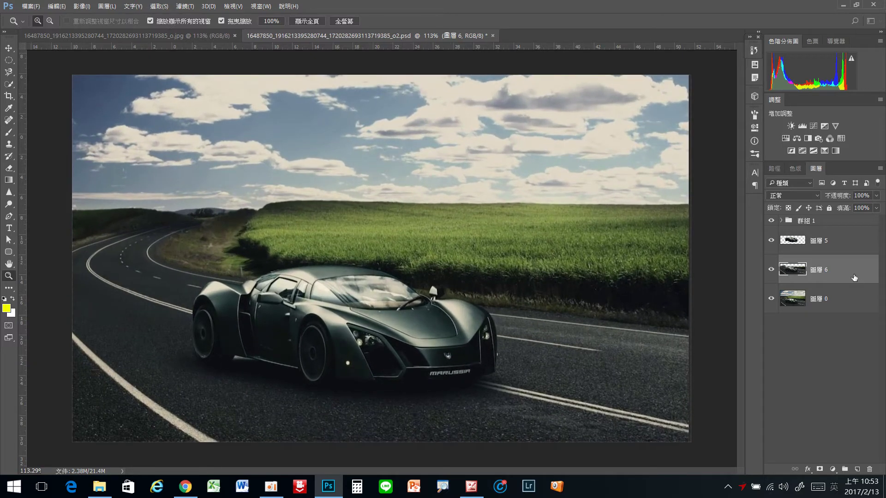
pyautogui.click(771, 271)
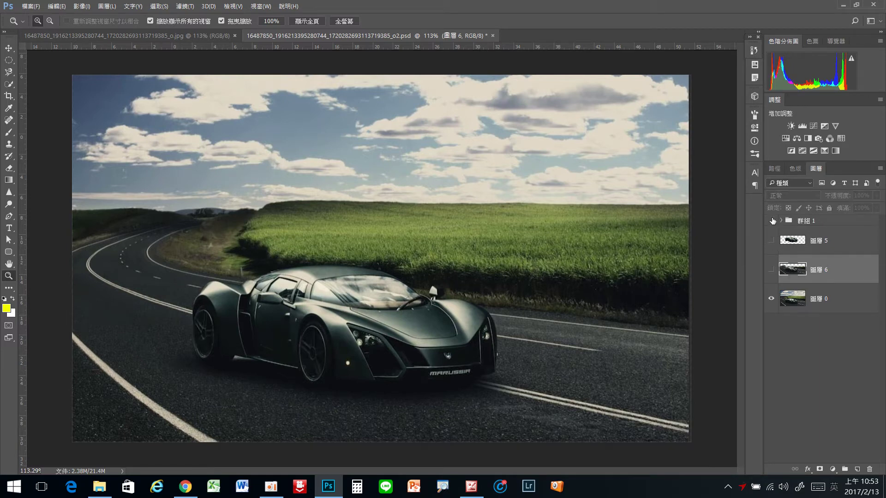
pyautogui.click(856, 300)
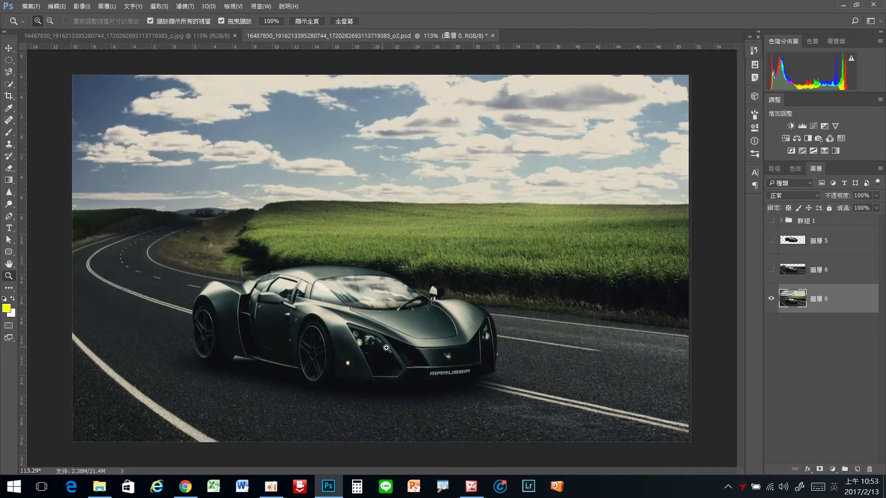
# - Frame the car's front wheel with horizontal guides at its top and bottom and a vertical guide at its left edge, removing the extra guide
pyautogui.click(8, 47)
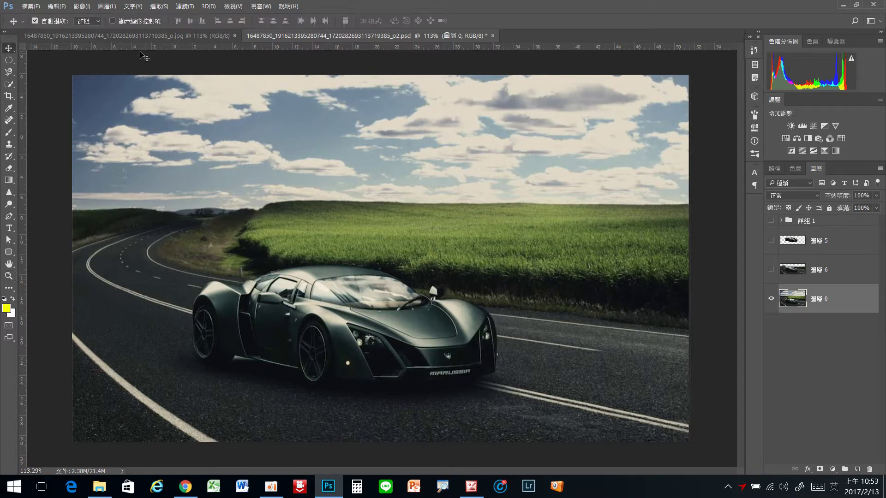
pyautogui.moveTo(246, 47); pyautogui.dragTo(249, 326)
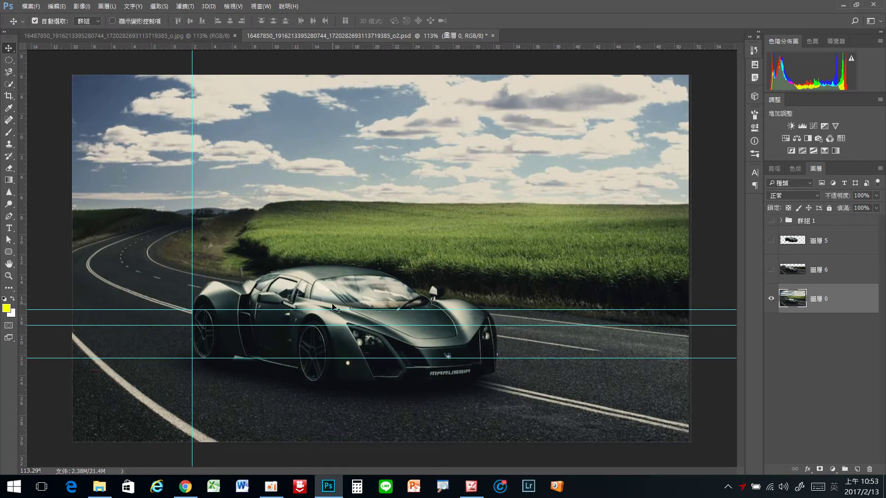
pyautogui.moveTo(332, 312); pyautogui.dragTo(367, 47)
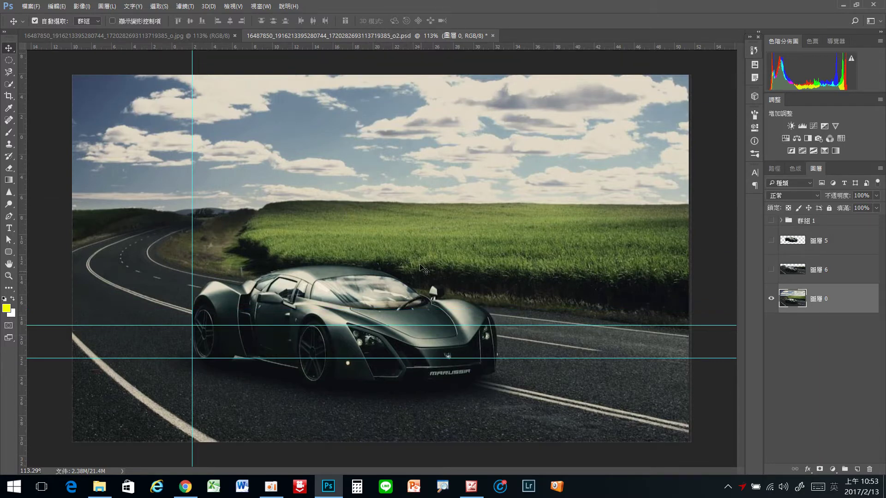
pyautogui.moveTo(340, 358); pyautogui.dragTo(338, 380)
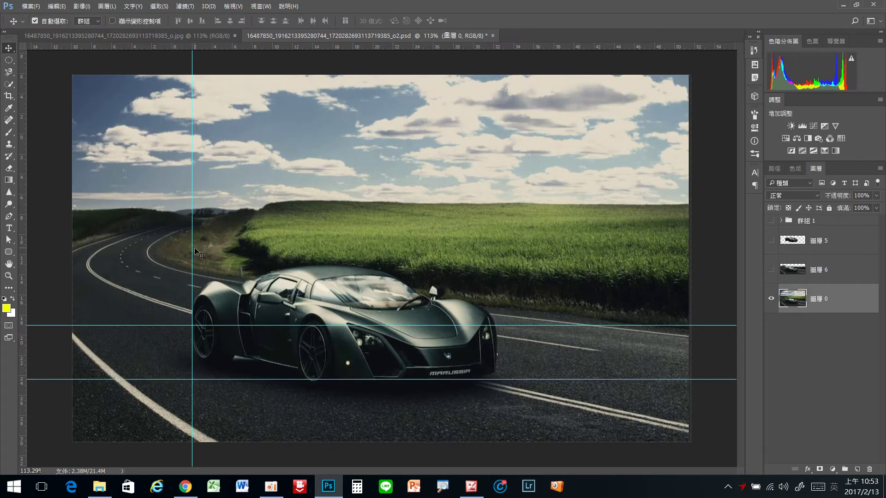
pyautogui.moveTo(191, 246); pyautogui.dragTo(298, 273)
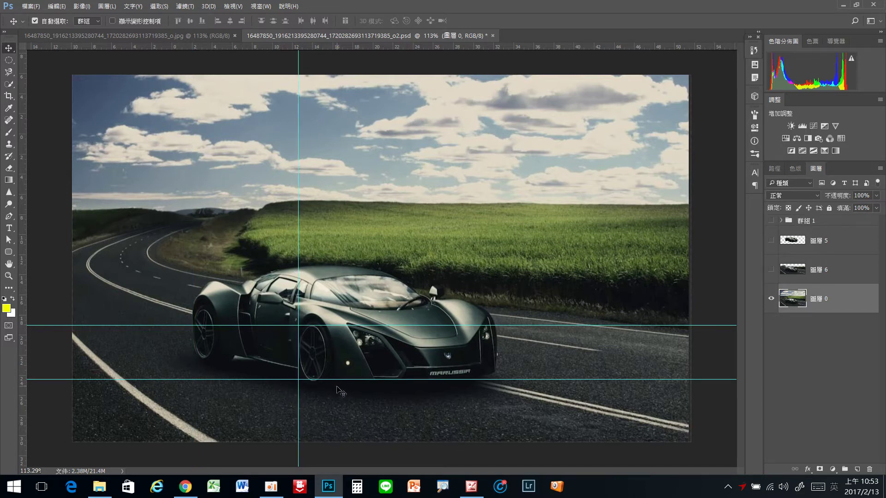
# - Select the front wheel with an elliptical marquee drawn between the guides, copy it to a new layer, and make 圖層 0 active again
pyautogui.click(10, 62)
pyautogui.moveTo(10, 66); pyautogui.dragTo(44, 71)
pyautogui.moveTo(298, 325); pyautogui.dragTo(326, 380)
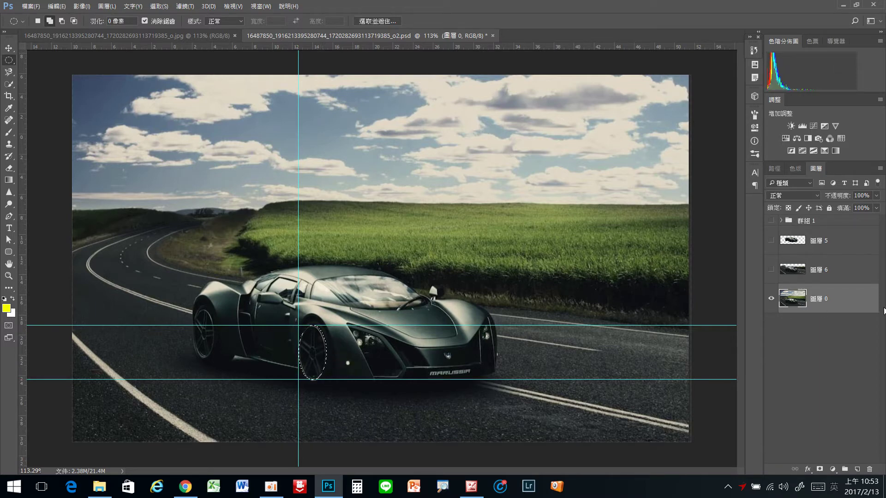
pyautogui.rightClick(314, 353)
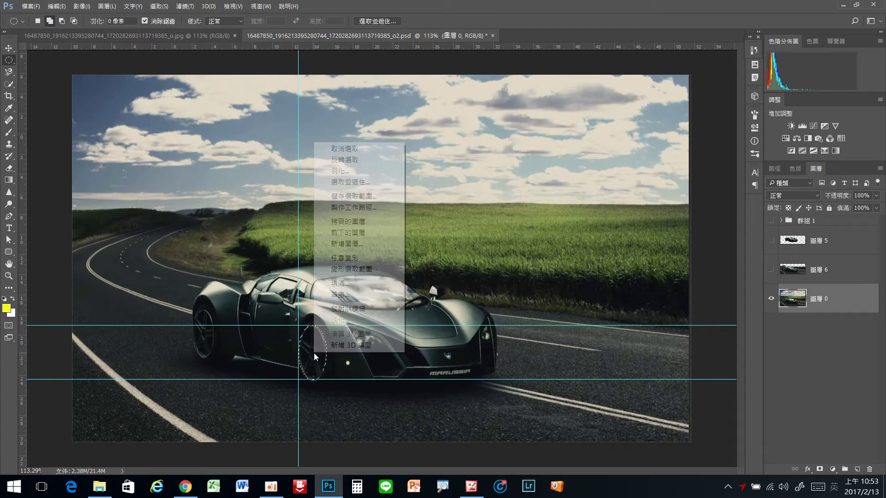
pyautogui.click(355, 222)
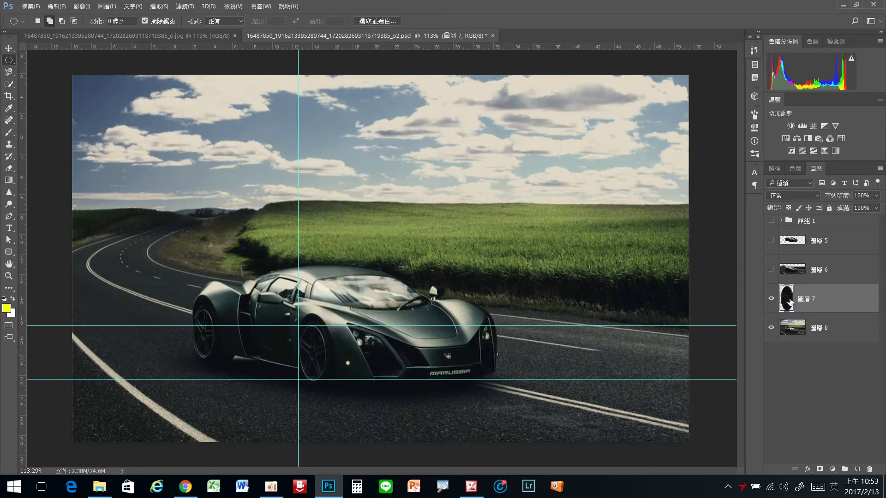
pyautogui.click(852, 334)
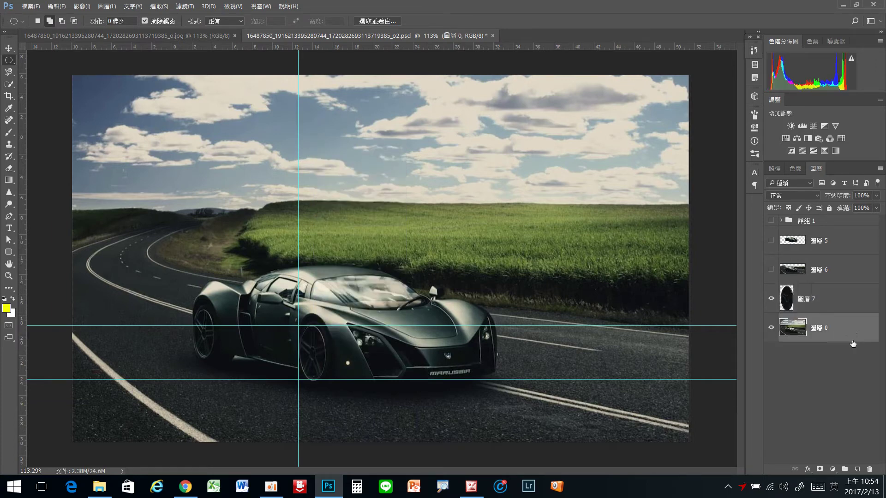
# - Add a new layer above 圖層 0 and draw a circular marquee about 3.7 cm across between the guides at the front wheel
pyautogui.click(858, 470)
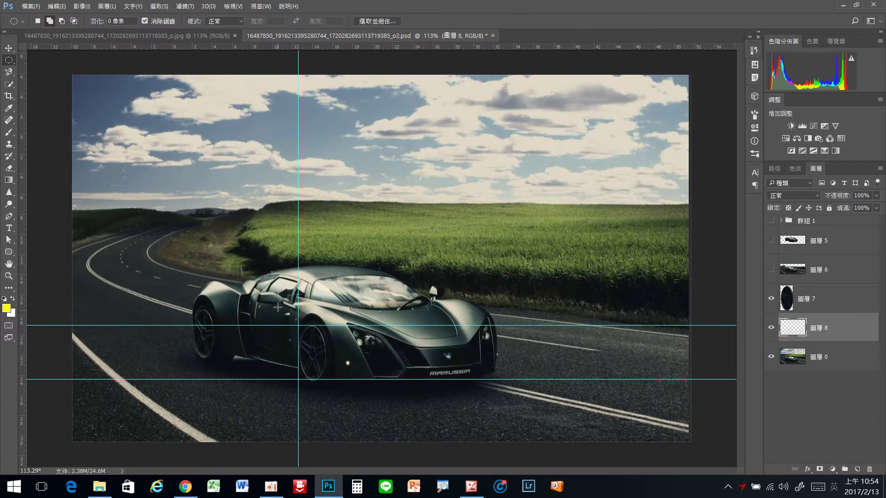
pyautogui.moveTo(299, 325); pyautogui.dragTo(356, 378)
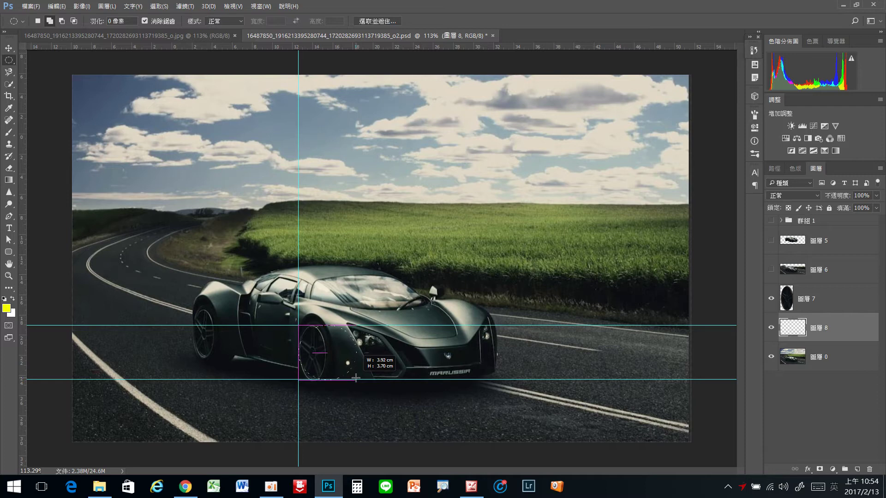
pyautogui.moveTo(356, 378); pyautogui.dragTo(359, 380)
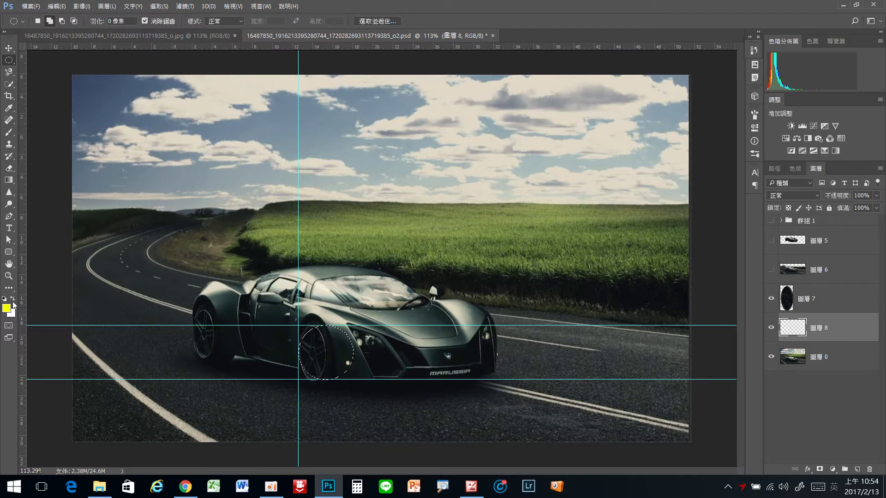
# - Fill the circular selection with solid yellow using the Brush at 100% opacity, and compare it with the wheel on 圖層 7
pyautogui.click(9, 132)
pyautogui.moveTo(300, 332)
pyautogui.mouseDown()
pyautogui.moveTo(366, 375)
pyautogui.moveTo(311, 366)
pyautogui.moveTo(332, 355)
pyautogui.mouseUp()
pyautogui.click(209, 23)
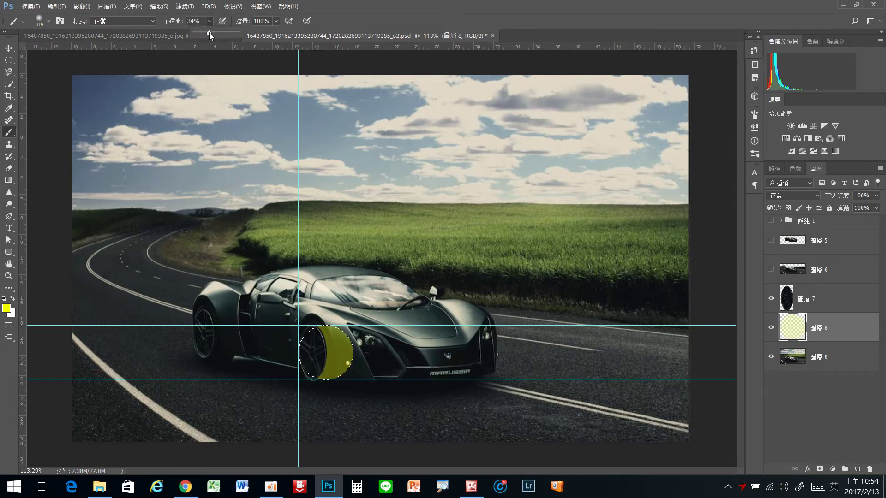
pyautogui.moveTo(319, 335); pyautogui.dragTo(346, 353)
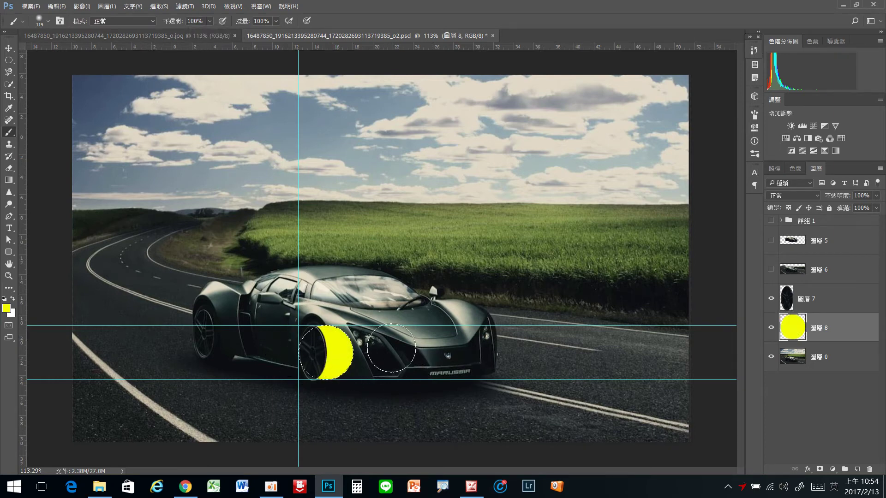
pyautogui.click(771, 300)
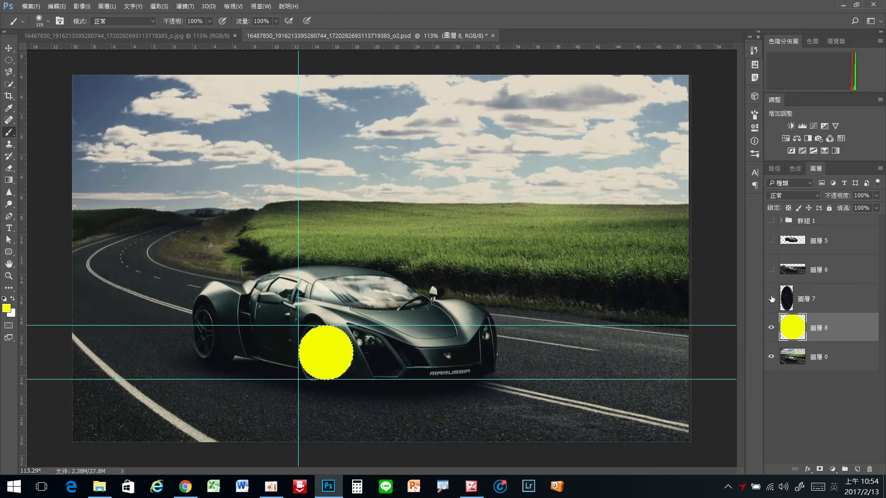
pyautogui.click(771, 299)
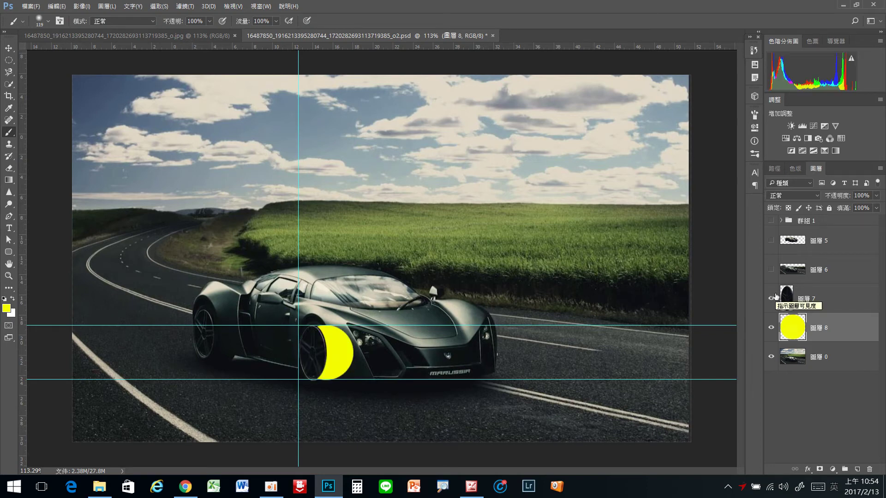
# - Load the wheel on 圖層 7 as a selection and stretch it to about 194% width so it covers the yellow circle
pyautogui.click(812, 304)
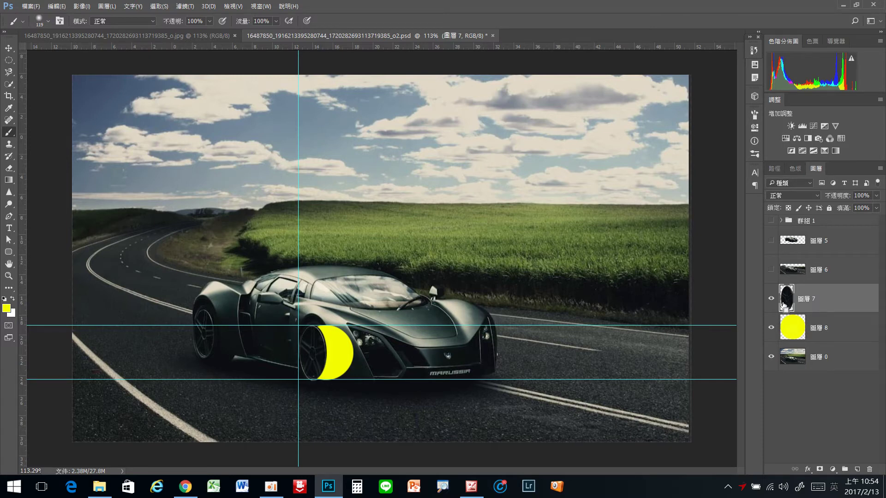
pyautogui.keyDown('ctrl'); pyautogui.click(786, 304); pyautogui.keyUp('ctrl')
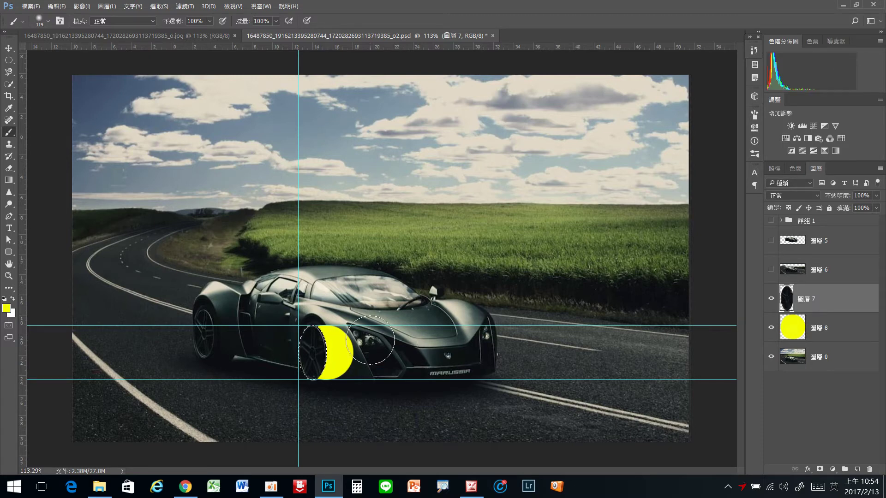
pyautogui.hotkey('ctrl', 't')
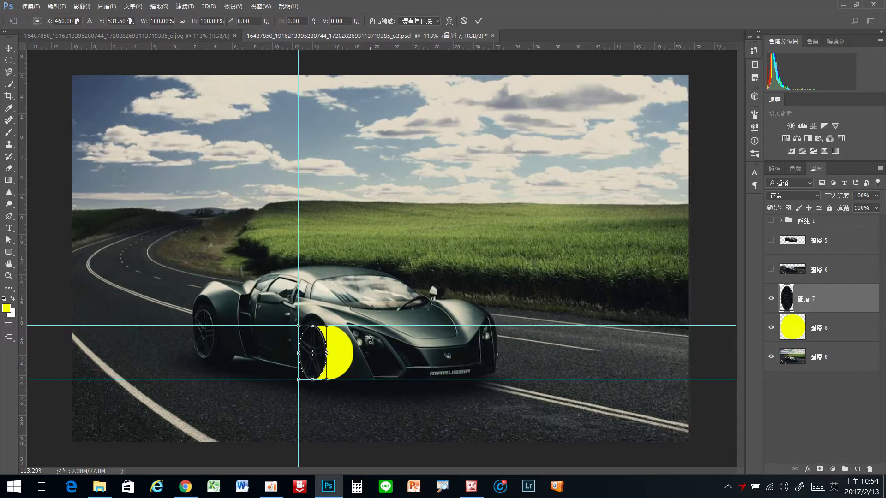
pyautogui.moveTo(334, 355); pyautogui.dragTo(354, 354)
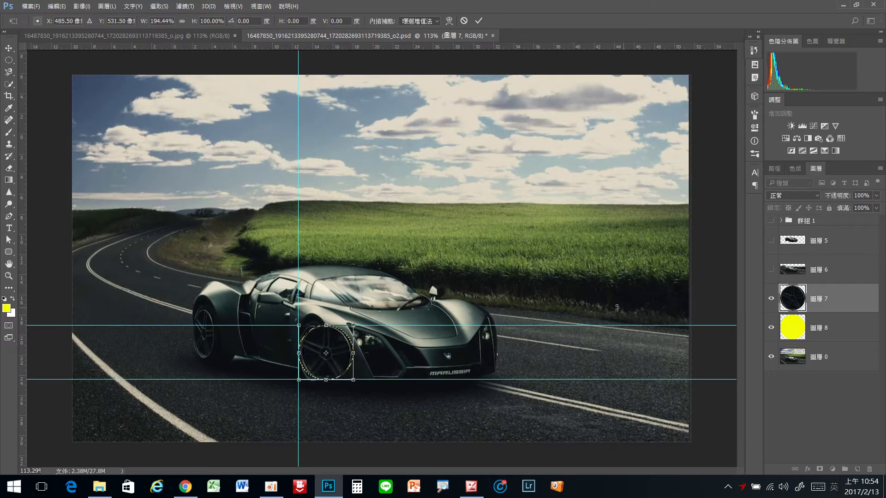
pyautogui.click(185, 7)
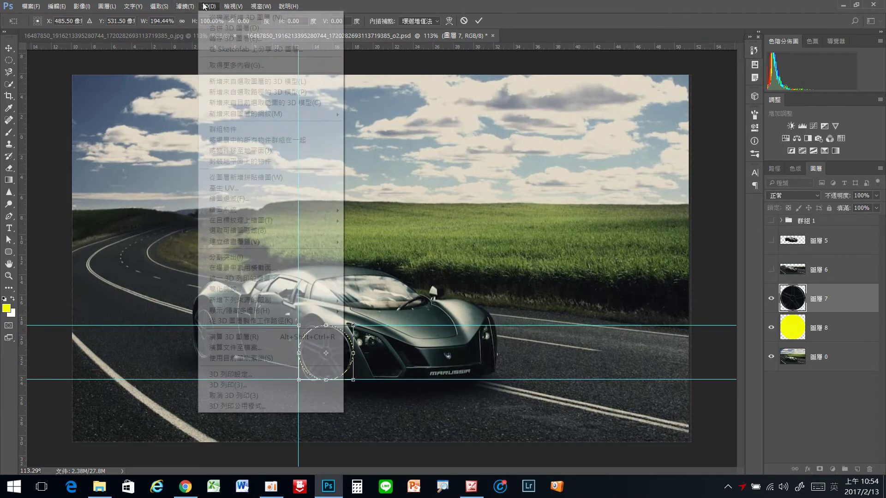
pyautogui.click(845, 305)
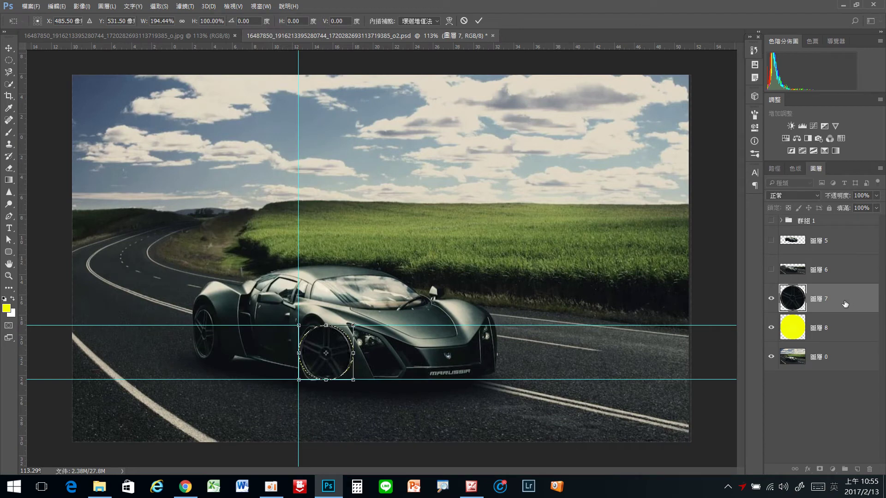
pyautogui.click(479, 21)
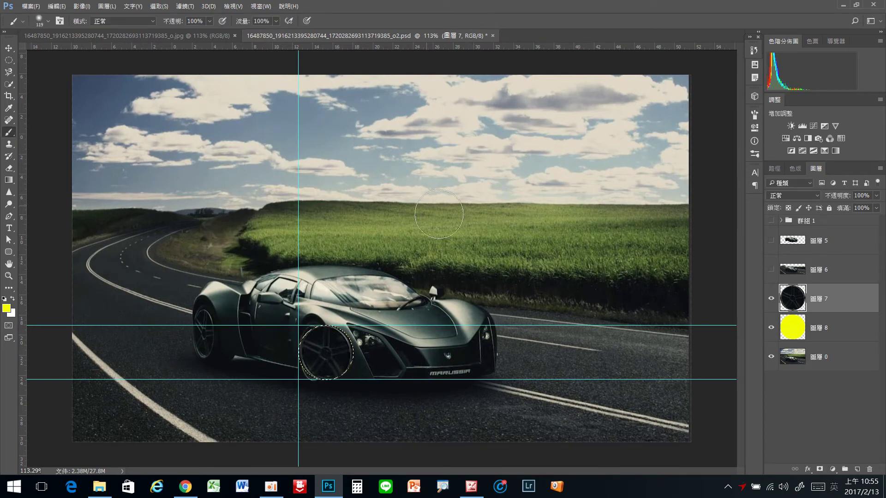
# - Apply a Radial Blur to the stretched wheel with amount 64, the spin method (迴轉) and good quality (佳)
pyautogui.click(185, 6)
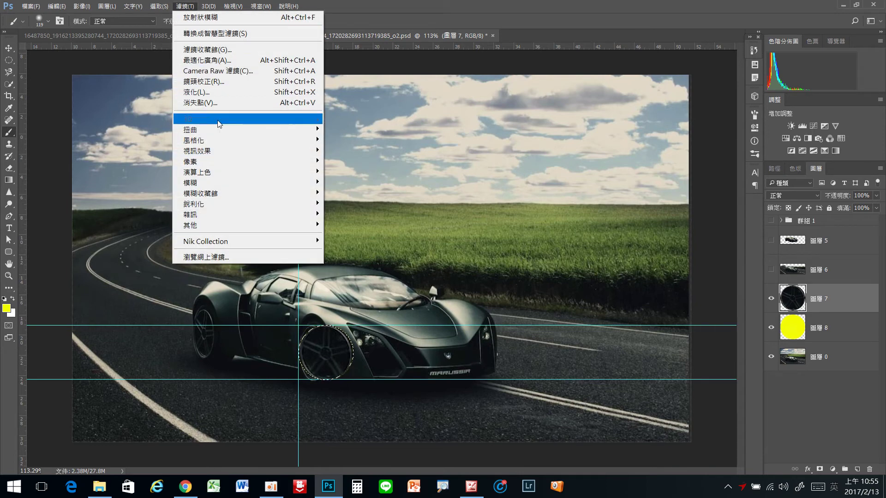
pyautogui.moveTo(232, 185)
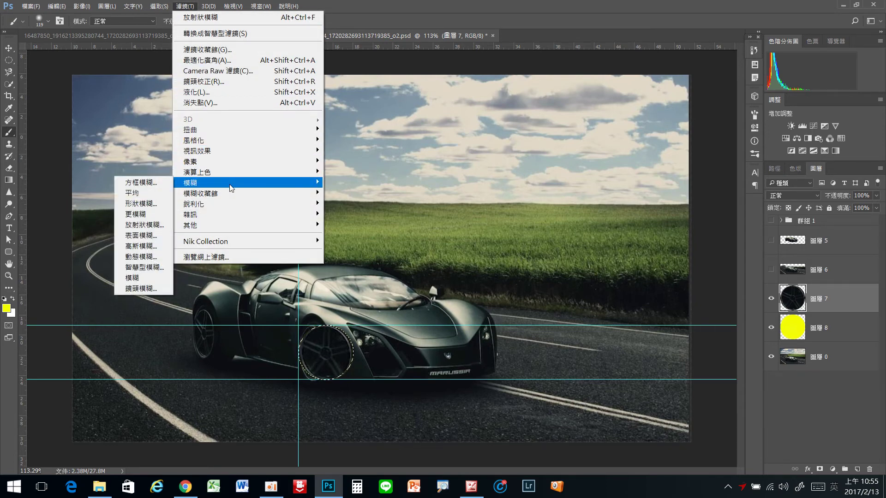
pyautogui.click(148, 224)
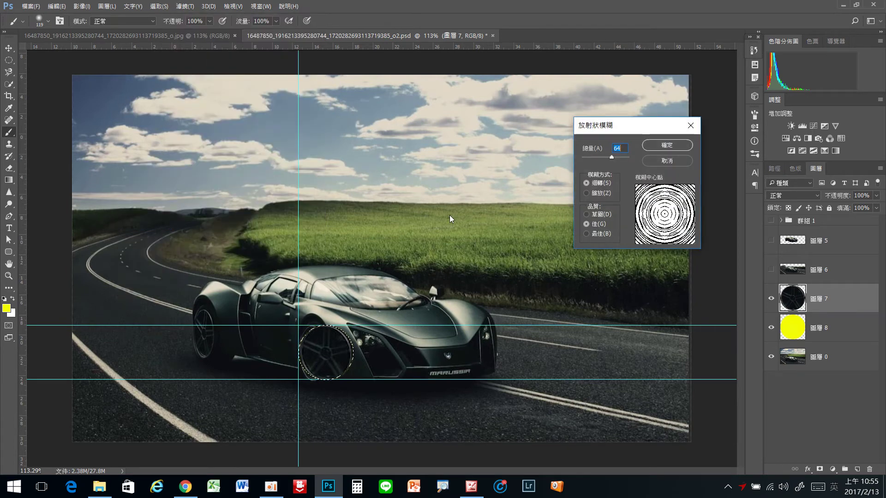
pyautogui.click(667, 145)
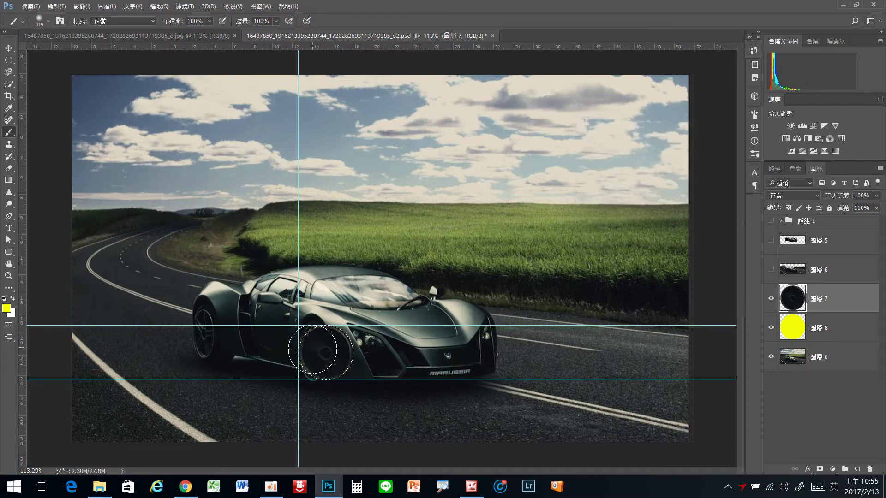
# - Hide the yellow 圖層 8, narrow the blurred wheel on 圖層 7 back to its original oval width, and deselect
pyautogui.click(772, 328)
pyautogui.click(771, 299)
pyautogui.click(772, 299)
pyautogui.hotkey('ctrl', 't')
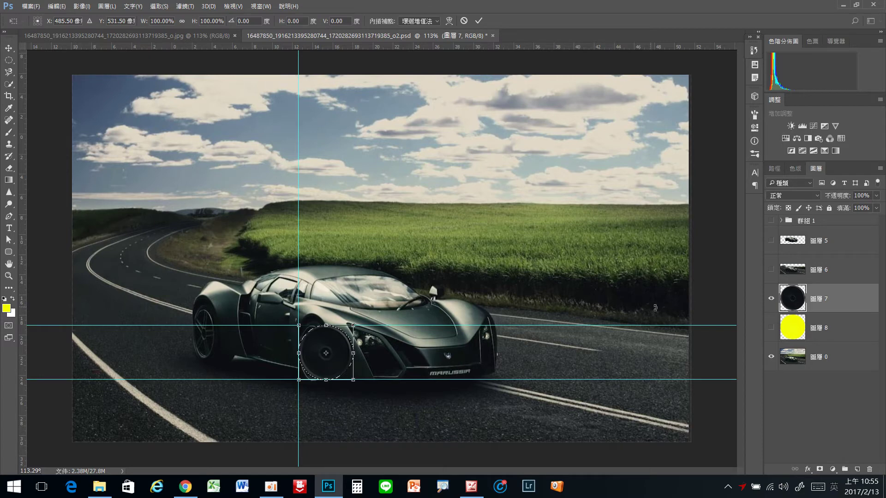
pyautogui.moveTo(354, 354); pyautogui.dragTo(326, 353)
pyautogui.click(479, 20)
pyautogui.press('b')
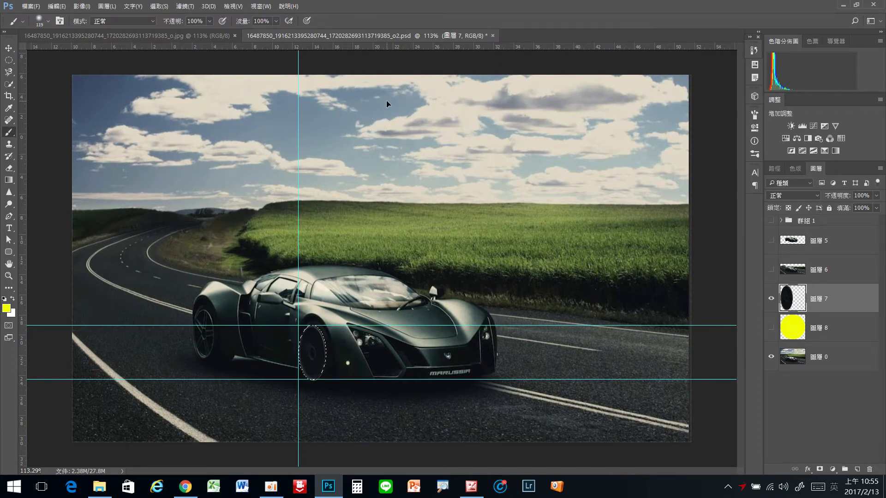
pyautogui.hotkey('ctrl', 'd')
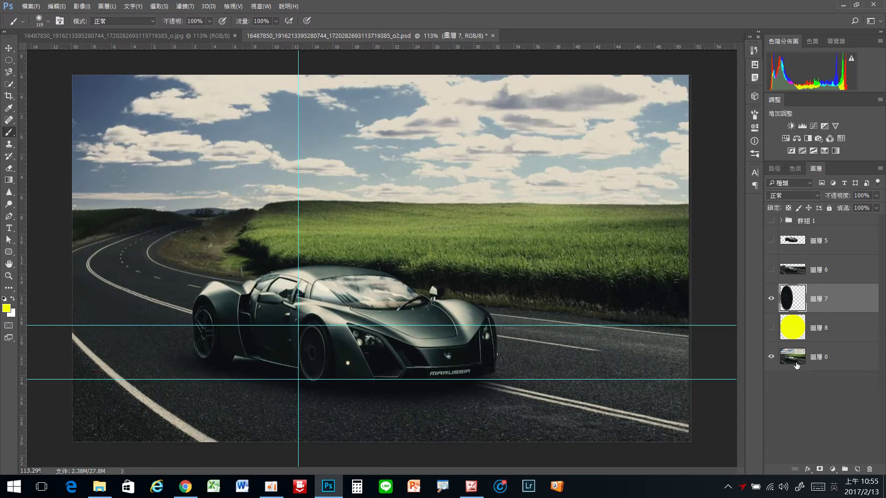
# - Hide 圖層 7 and move the three guides to the left edge, top and bottom of the car's rear wheel
pyautogui.click(771, 299)
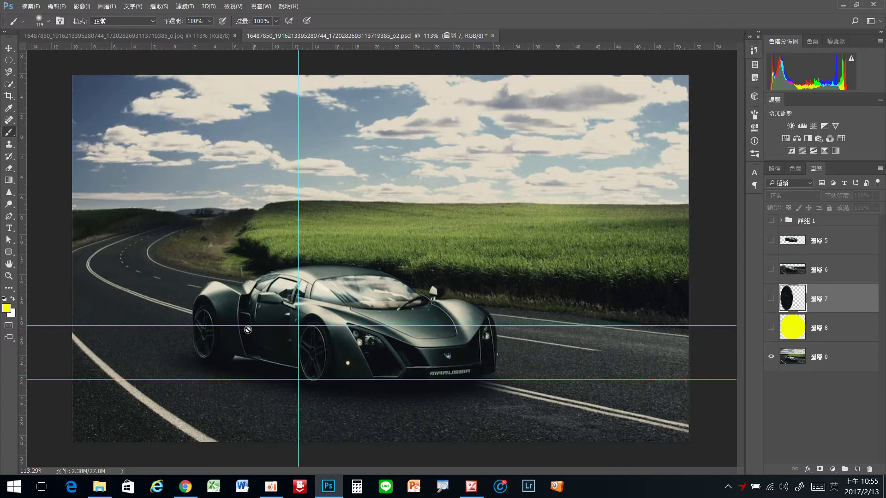
pyautogui.click(9, 48)
pyautogui.moveTo(300, 225); pyautogui.dragTo(195, 282)
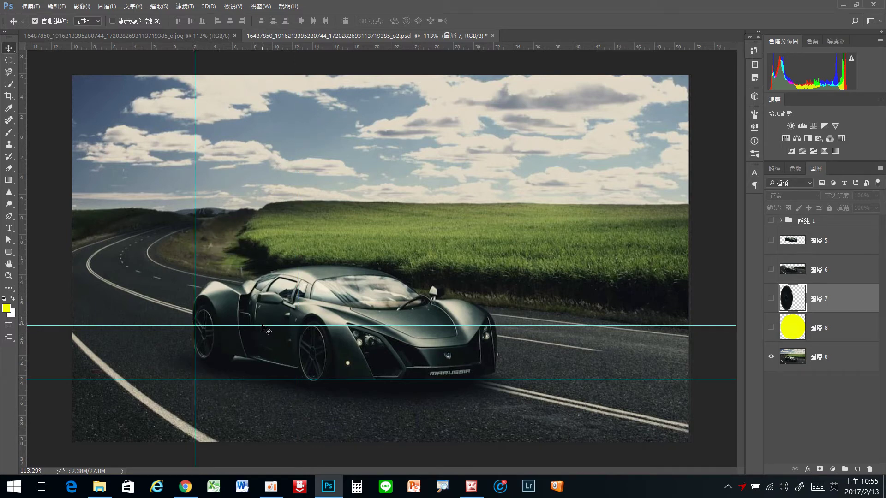
pyautogui.moveTo(261, 326); pyautogui.dragTo(295, 309)
pyautogui.moveTo(257, 380); pyautogui.dragTo(283, 357)
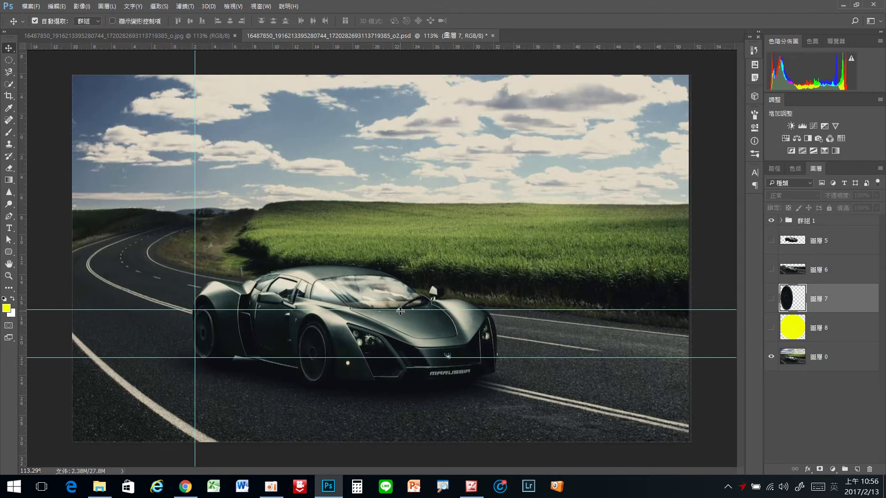
# - Remove both horizontal guides and the vertical guide from the image
pyautogui.moveTo(401, 310); pyautogui.dragTo(401, 46)
pyautogui.moveTo(415, 358); pyautogui.dragTo(429, 46)
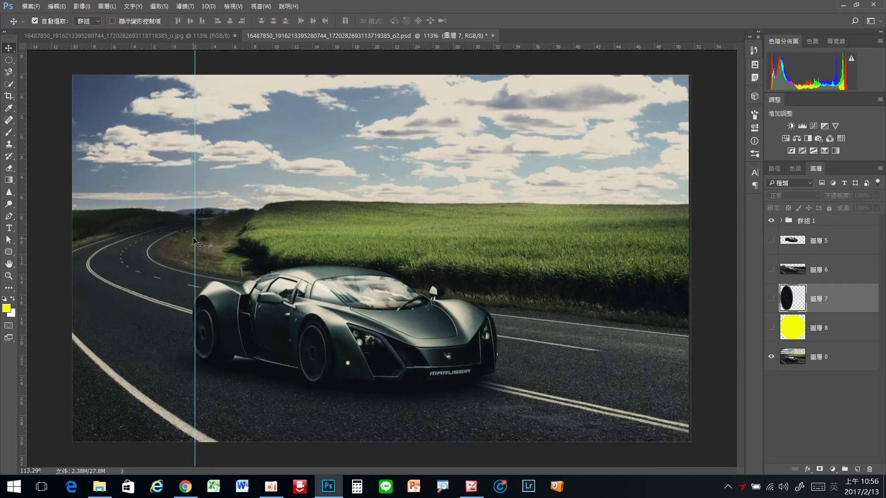
pyautogui.moveTo(194, 231); pyautogui.dragTo(18, 272)
# - Compare the wheels with 群組 1 hidden and shown, leave the group visible, and delete 圖層 7 and 圖層 8
pyautogui.click(771, 225)
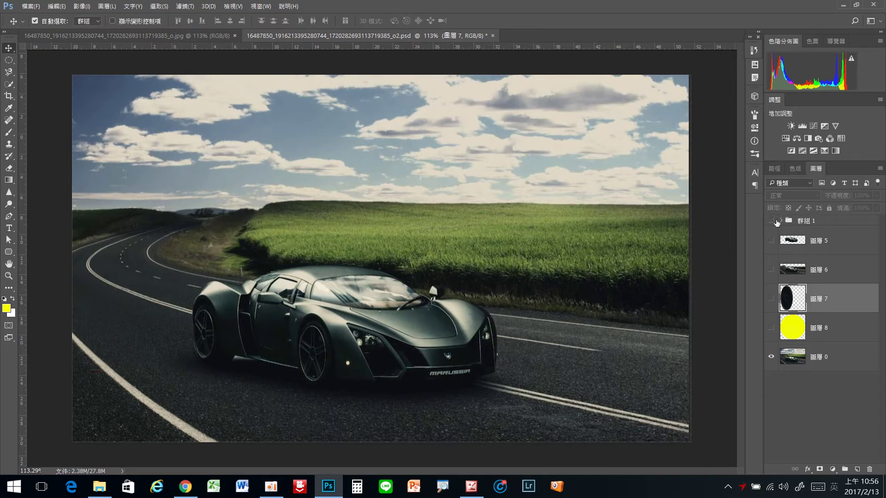
pyautogui.click(771, 223)
pyautogui.click(771, 223)
pyautogui.click(772, 223)
pyautogui.moveTo(844, 303); pyautogui.dragTo(870, 470)
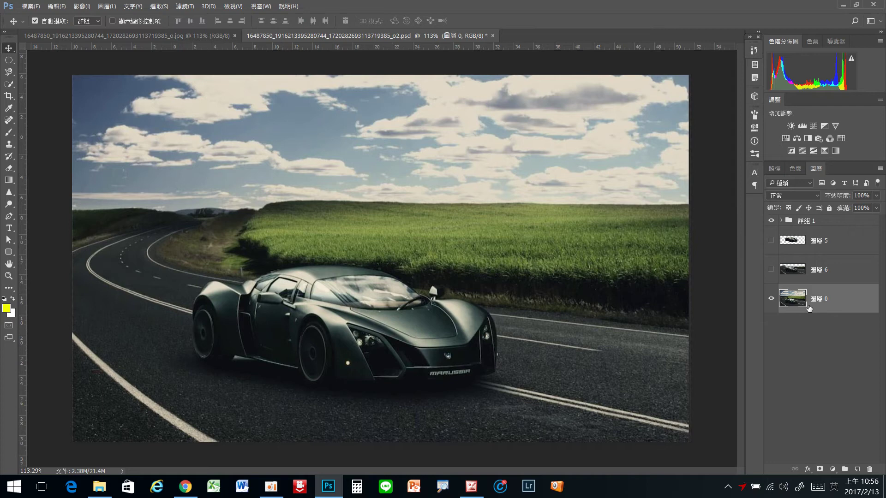
# - Paint a quick mask over the road, the car and the lower edge of the field, and convert it to a selection
pyautogui.click(9, 326)
pyautogui.click(9, 132)
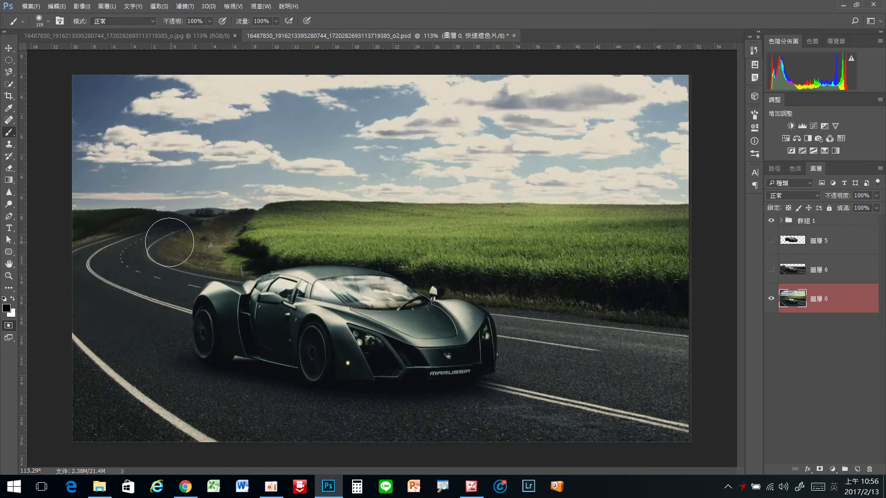
pyautogui.moveTo(196, 233)
pyautogui.mouseDown()
pyautogui.moveTo(166, 237)
pyautogui.moveTo(122, 260)
pyautogui.moveTo(87, 286)
pyautogui.moveTo(82, 302)
pyautogui.moveTo(99, 267)
pyautogui.moveTo(137, 251)
pyautogui.moveTo(82, 290)
pyautogui.moveTo(108, 328)
pyautogui.moveTo(213, 331)
pyautogui.moveTo(170, 287)
pyautogui.moveTo(114, 324)
pyautogui.moveTo(148, 281)
pyautogui.moveTo(86, 275)
pyautogui.moveTo(85, 351)
pyautogui.moveTo(245, 369)
pyautogui.moveTo(121, 368)
pyautogui.moveTo(75, 396)
pyautogui.moveTo(296, 398)
pyautogui.moveTo(147, 407)
pyautogui.moveTo(92, 423)
pyautogui.moveTo(317, 432)
pyautogui.moveTo(56, 436)
pyautogui.moveTo(453, 433)
pyautogui.moveTo(717, 443)
pyautogui.moveTo(282, 380)
pyautogui.moveTo(697, 383)
pyautogui.moveTo(259, 335)
pyautogui.moveTo(170, 274)
pyautogui.moveTo(291, 313)
pyautogui.moveTo(706, 362)
pyautogui.moveTo(629, 389)
pyautogui.moveTo(176, 356)
pyautogui.moveTo(315, 340)
pyautogui.moveTo(731, 325)
pyautogui.moveTo(415, 312)
pyautogui.moveTo(264, 292)
pyautogui.moveTo(677, 288)
pyautogui.moveTo(497, 292)
pyautogui.moveTo(287, 280)
pyautogui.moveTo(231, 381)
pyautogui.moveTo(247, 381)
pyautogui.moveTo(63, 346)
pyautogui.moveTo(95, 308)
pyautogui.mouseUp()
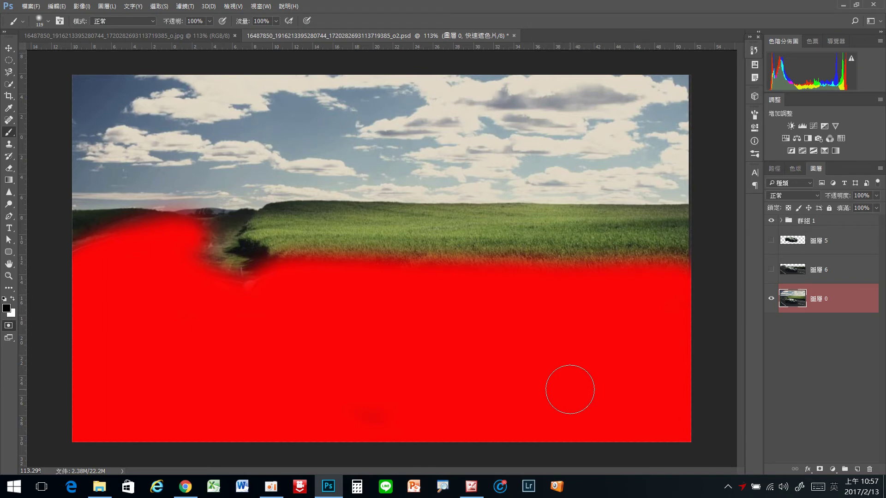
pyautogui.click(9, 326)
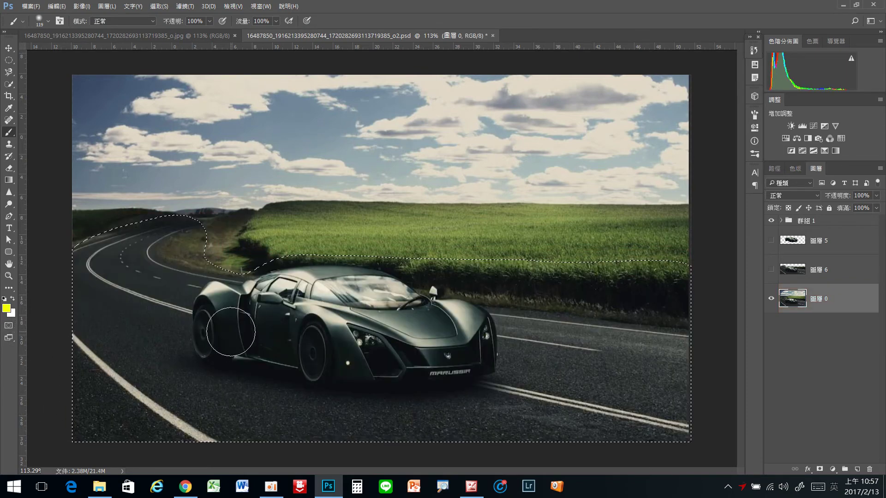
# - Copy the selected road and car area of 圖層 0 to a new layer, and hide 圖層 0 to check the cutout
pyautogui.click(9, 60)
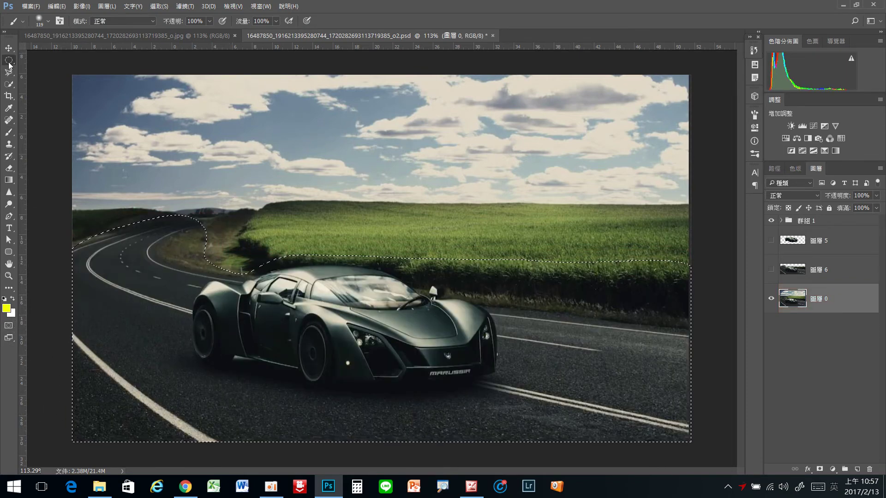
pyautogui.rightClick(502, 322)
pyautogui.click(539, 195)
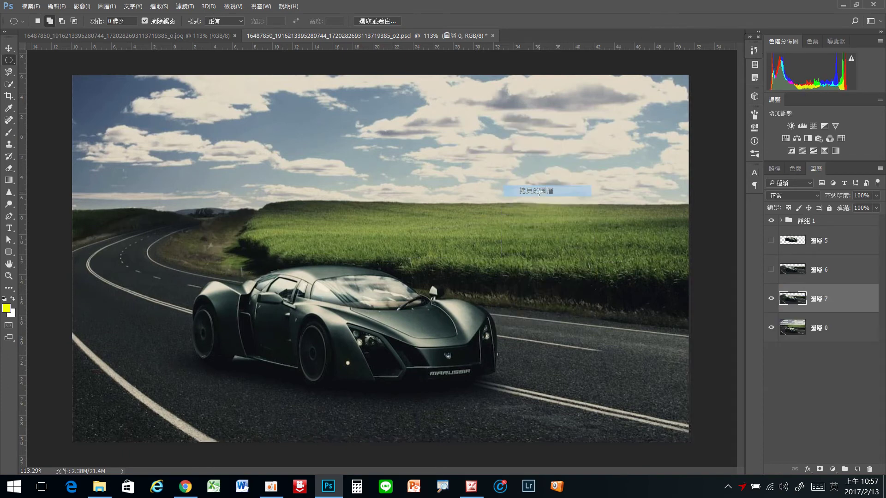
pyautogui.click(771, 327)
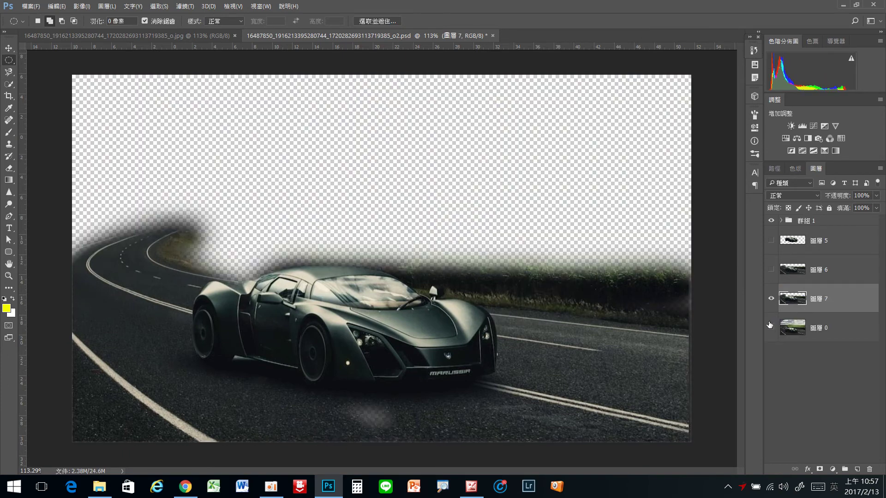
# - Copy a rectangular area of 圖層 0 around the road below the car to a new layer, and merge it with 圖層 7
pyautogui.click(843, 331)
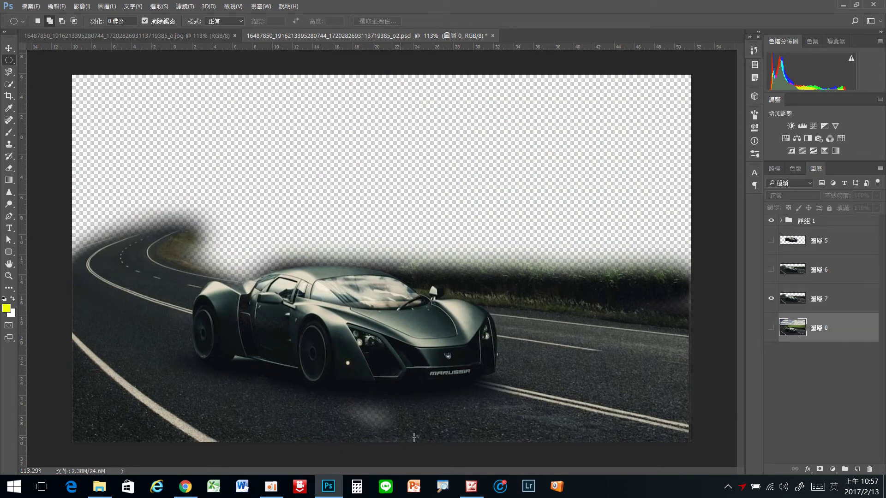
pyautogui.rightClick(11, 61)
pyautogui.click(42, 60)
pyautogui.moveTo(257, 348); pyautogui.dragTo(451, 442)
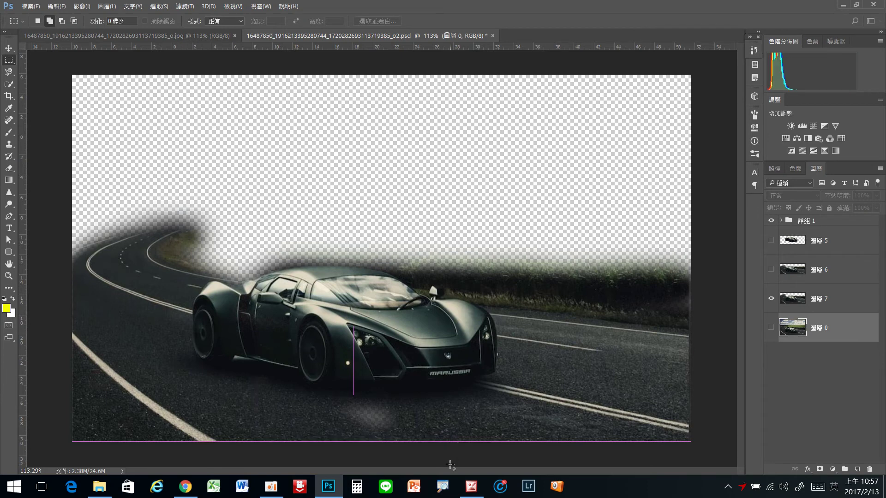
pyautogui.rightClick(423, 405)
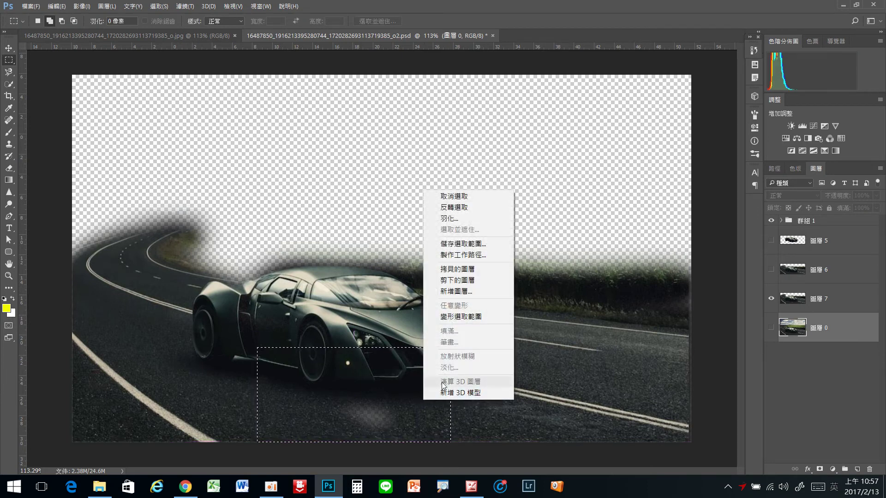
pyautogui.click(454, 272)
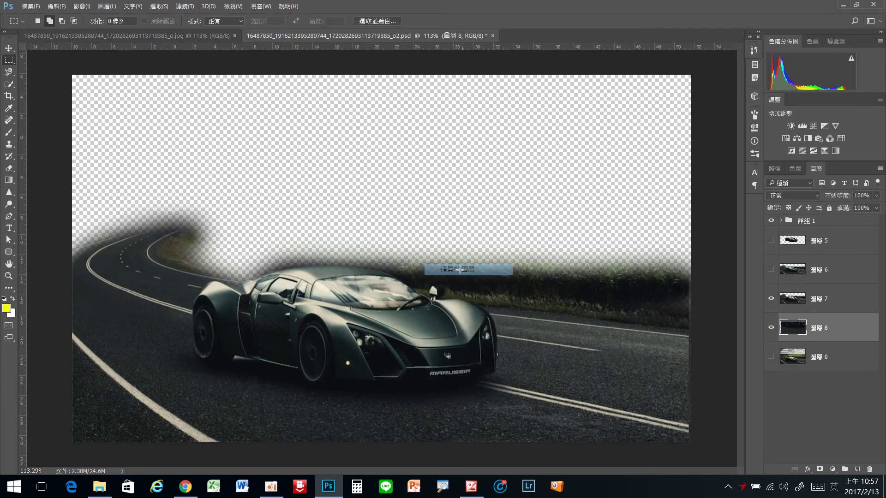
pyautogui.click(839, 306)
pyautogui.keyDown('shift'); pyautogui.click(834, 326); pyautogui.keyUp('shift')
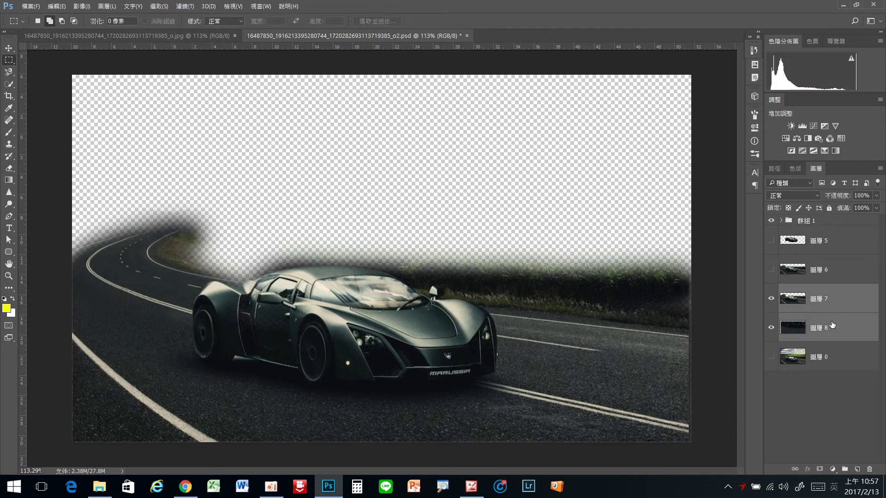
pyautogui.hotkey('ctrl', 'e')
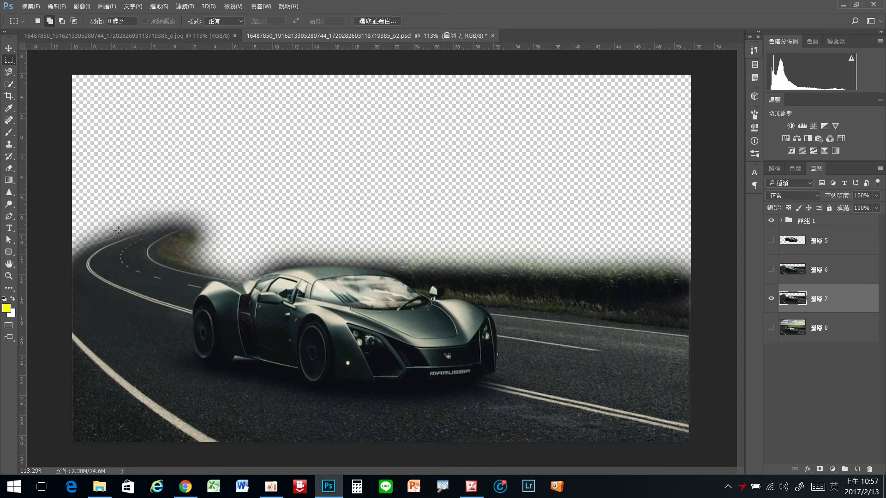
# - Show 圖層 6, delete 圖層 7, and check the 圖層 6 cutout before leaving 圖層 0 visible beneath it
pyautogui.click(771, 270)
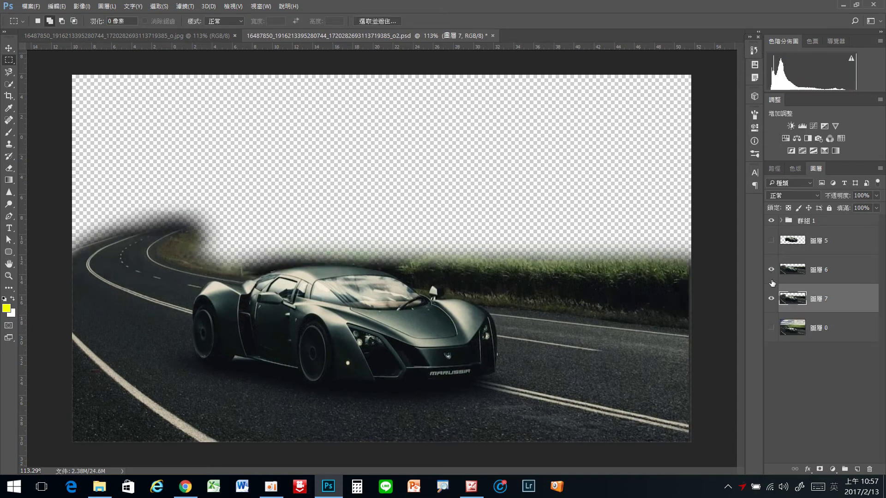
pyautogui.click(771, 299)
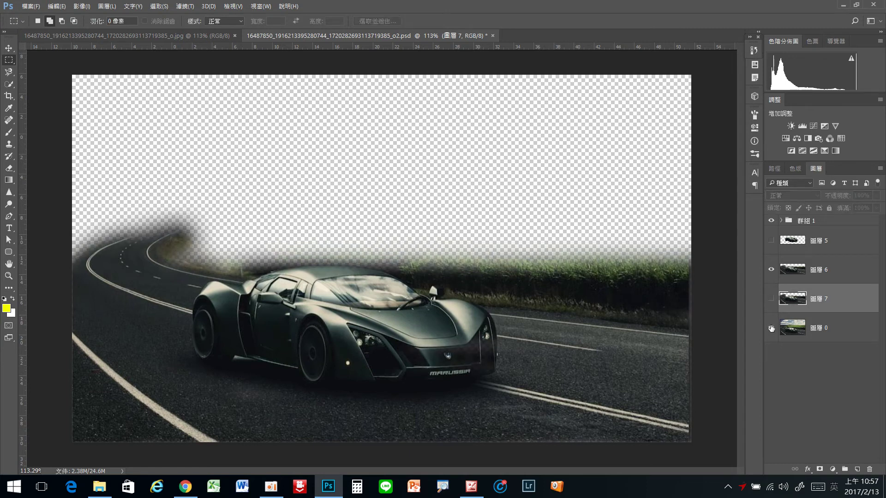
pyautogui.click(771, 328)
pyautogui.moveTo(852, 300); pyautogui.dragTo(871, 469)
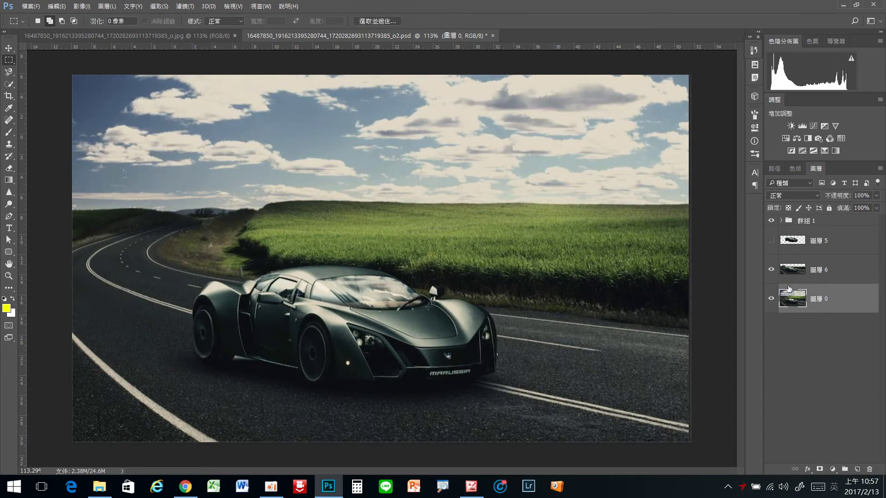
pyautogui.click(770, 299)
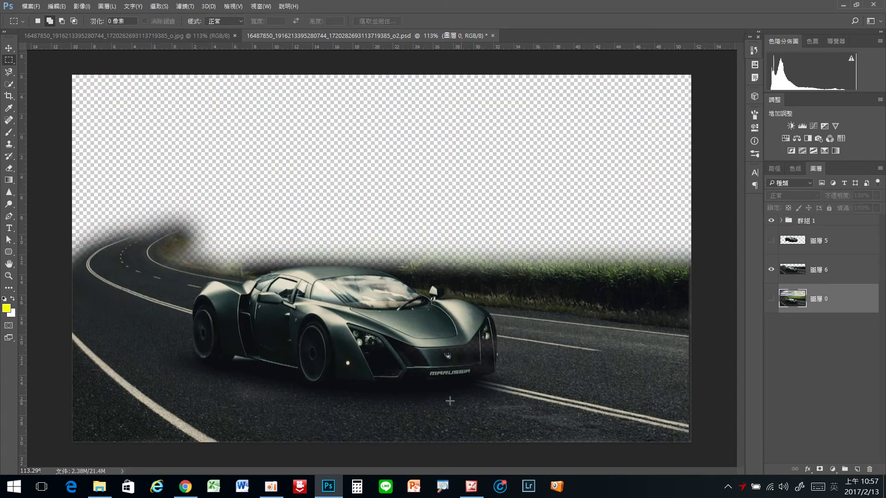
pyautogui.click(769, 301)
# - Start a Path Blur on 圖層 6 and curve its path along the road from the distant bend to beyond the car's front
pyautogui.click(848, 275)
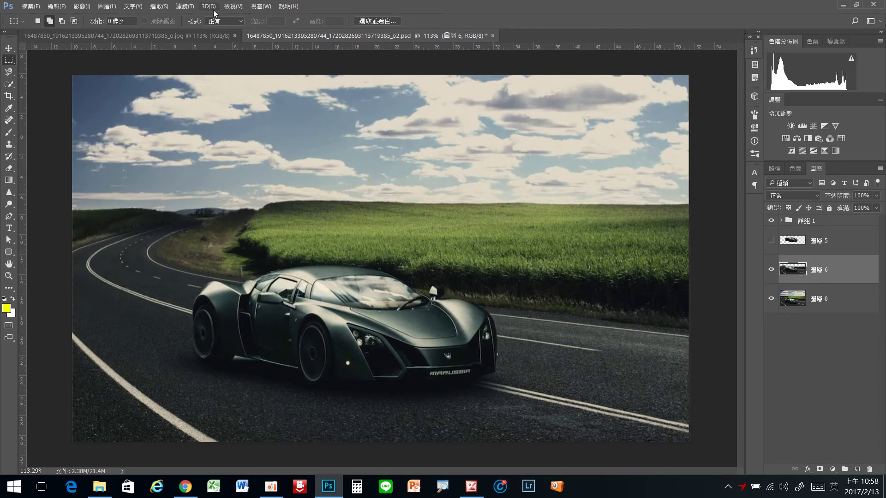
pyautogui.click(188, 7)
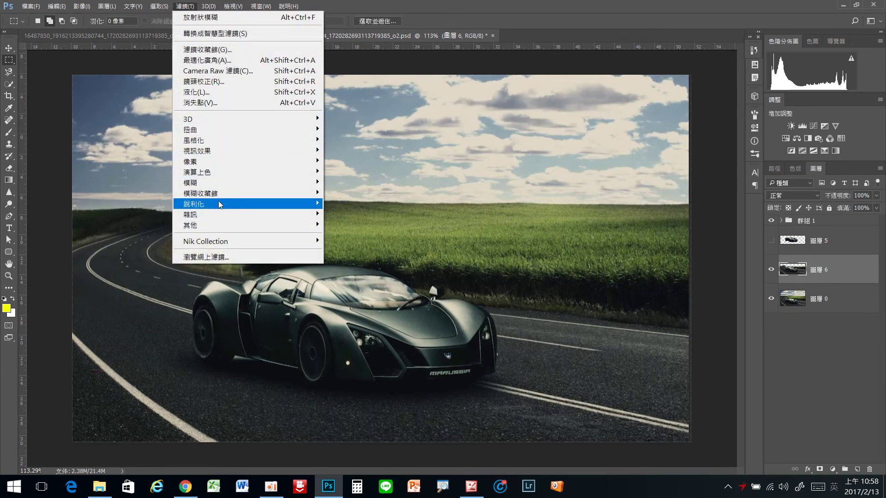
pyautogui.moveTo(219, 193)
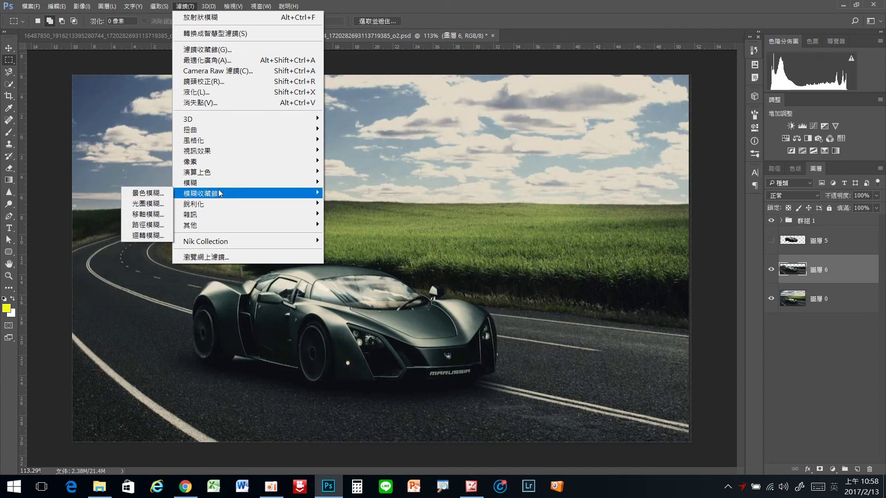
pyautogui.click(148, 224)
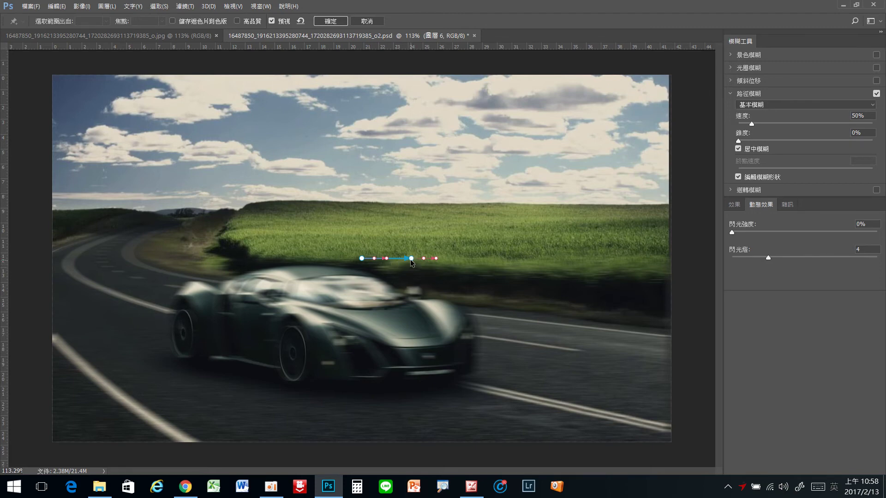
pyautogui.moveTo(411, 259); pyautogui.dragTo(527, 343)
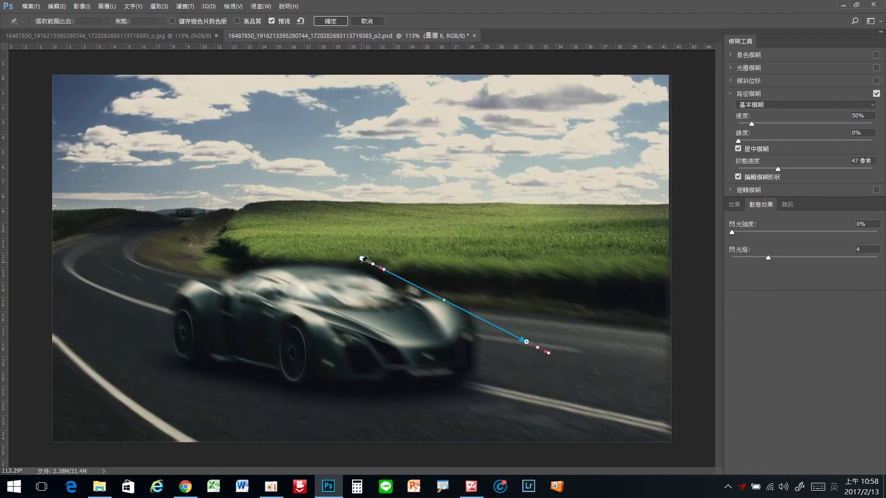
pyautogui.moveTo(361, 259); pyautogui.dragTo(147, 233)
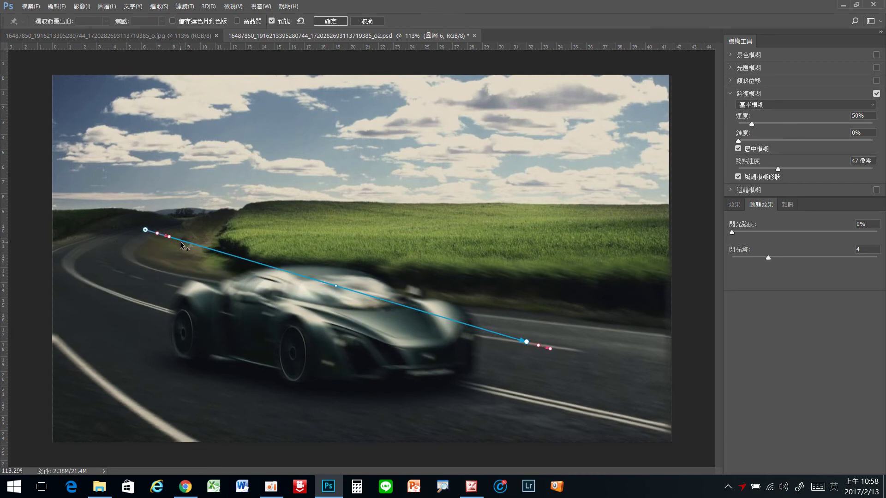
pyautogui.moveTo(181, 243); pyautogui.dragTo(90, 270)
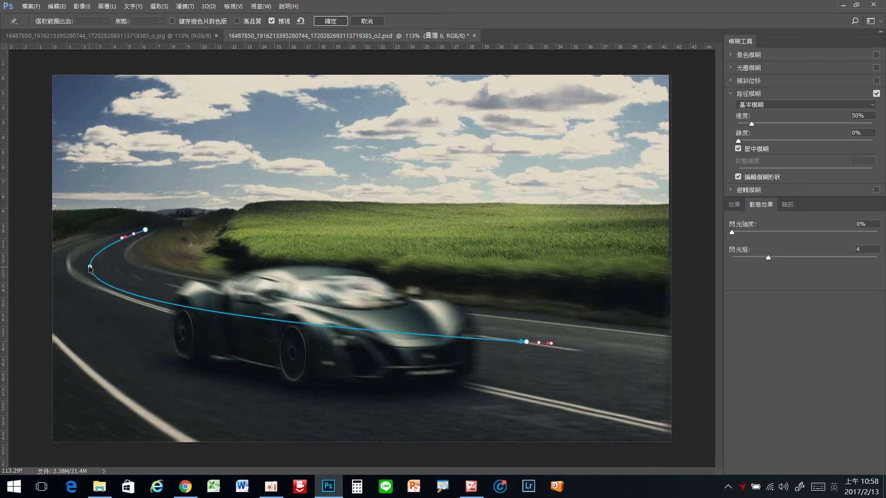
pyautogui.moveTo(91, 265); pyautogui.dragTo(101, 254)
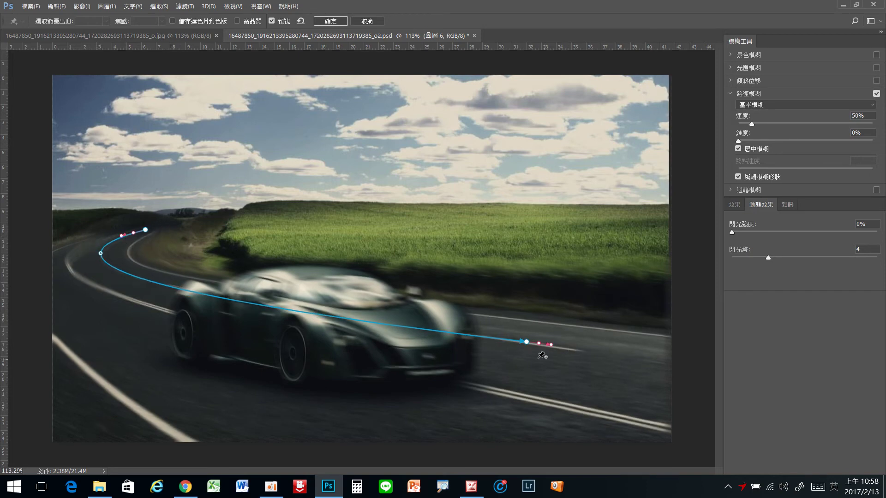
# - Set the blur path's end point speed to 4 px at the distant bend and 115 px beyond the car, and apply the blur
pyautogui.moveTo(550, 346)
pyautogui.mouseDown()
pyautogui.moveTo(635, 358)
pyautogui.moveTo(546, 345)
pyautogui.mouseUp()
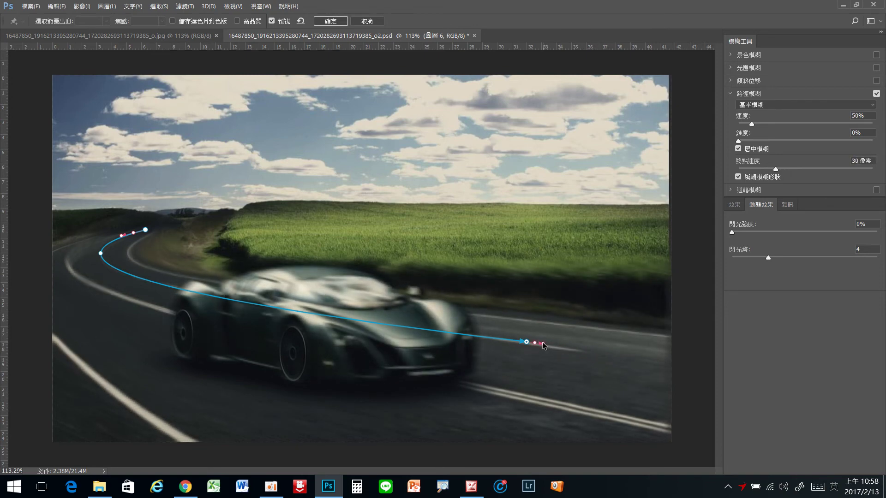
pyautogui.moveTo(558, 348); pyautogui.dragTo(560, 347)
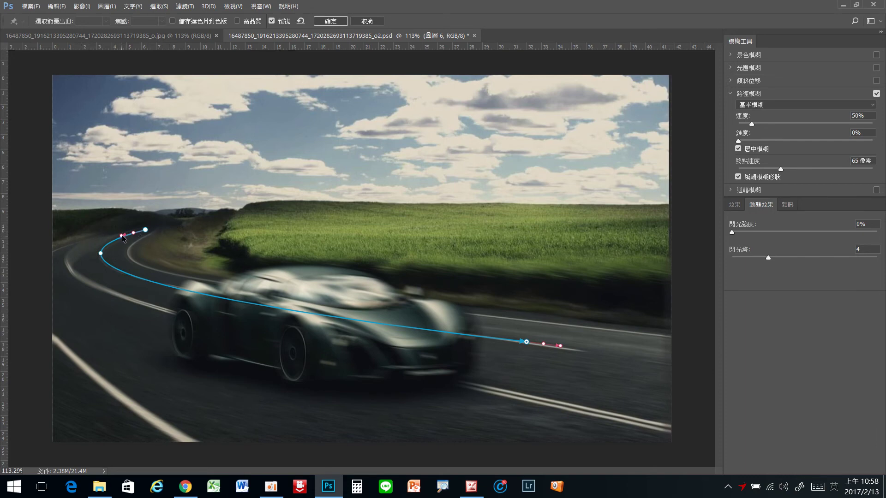
pyautogui.moveTo(121, 238); pyautogui.dragTo(143, 235)
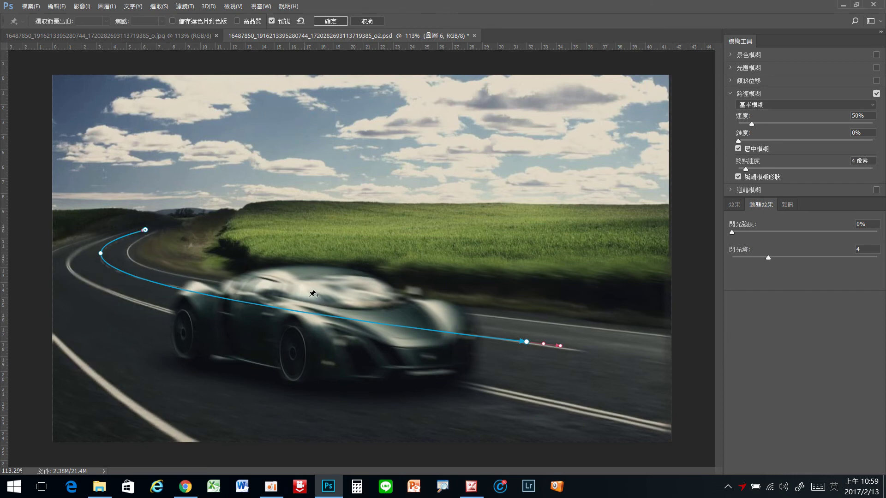
pyautogui.moveTo(562, 346); pyautogui.dragTo(590, 351)
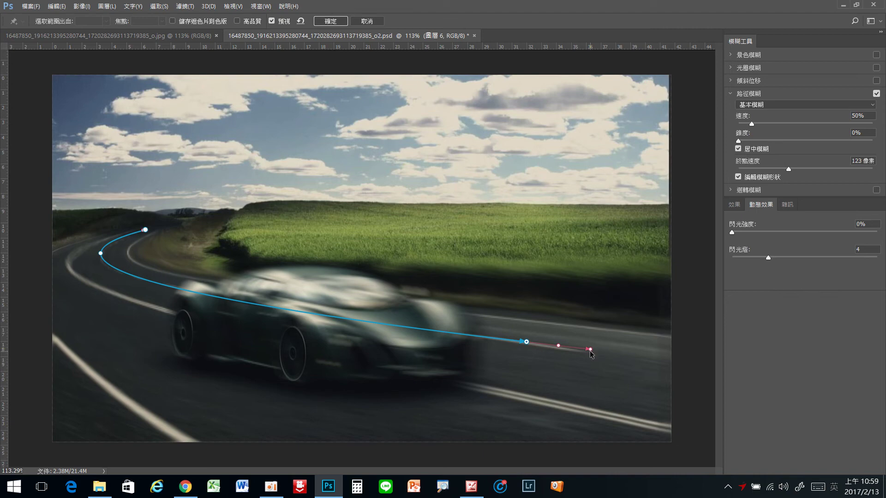
pyautogui.moveTo(590, 351); pyautogui.dragTo(694, 350)
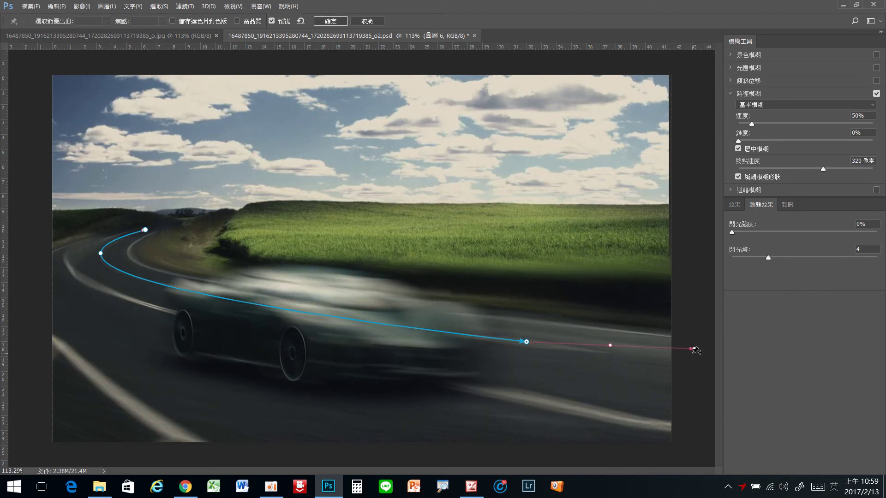
pyautogui.moveTo(693, 350); pyautogui.dragTo(586, 356)
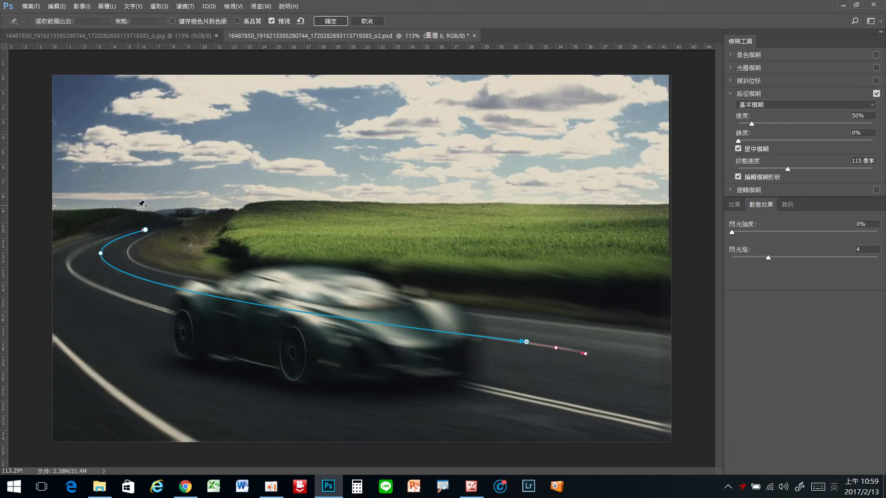
pyautogui.click(330, 22)
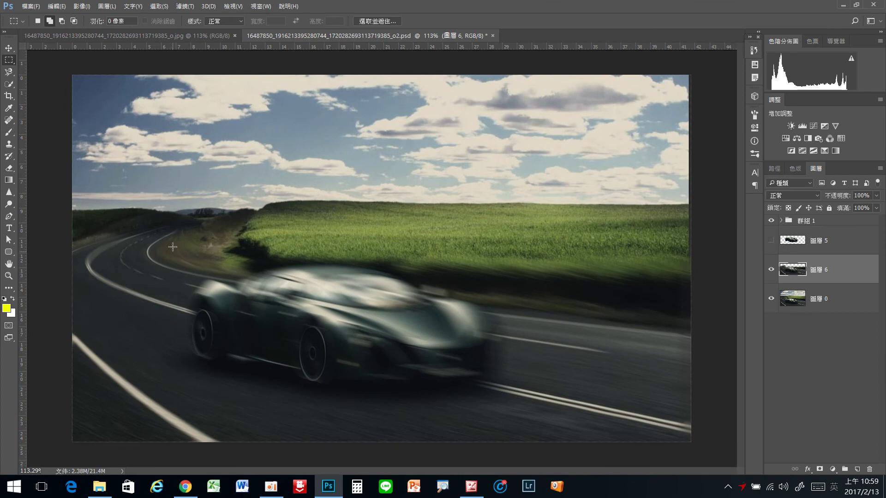
# - Duplicate 圖層 6 and apply a Path Blur to the copy along the double road line ahead of the car, with a 340 px end point speed
pyautogui.moveTo(852, 272); pyautogui.dragTo(859, 468)
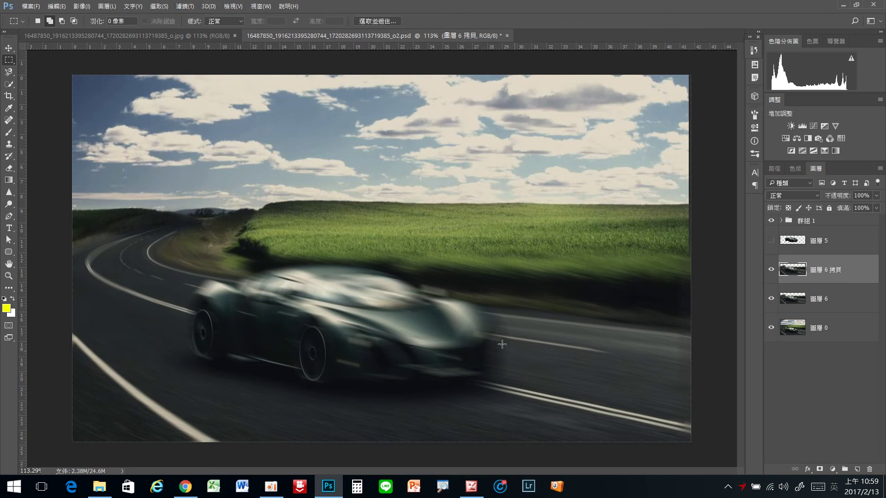
pyautogui.click(184, 7)
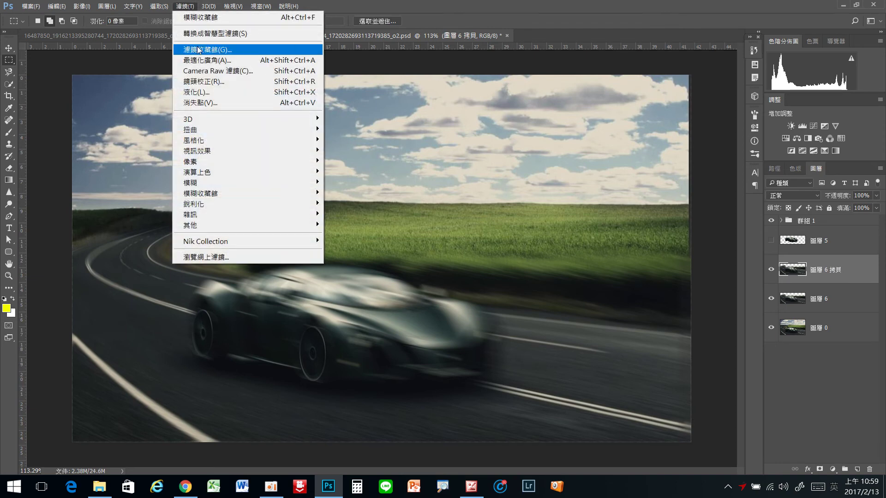
pyautogui.moveTo(210, 197)
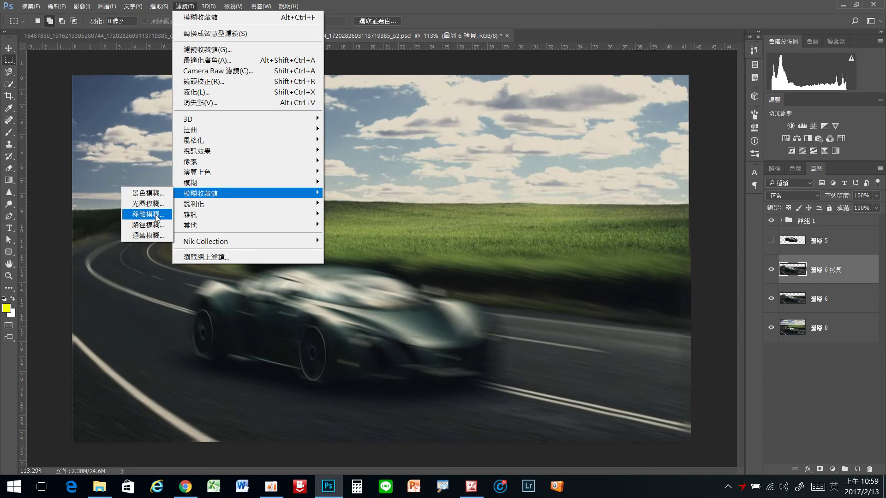
pyautogui.click(148, 225)
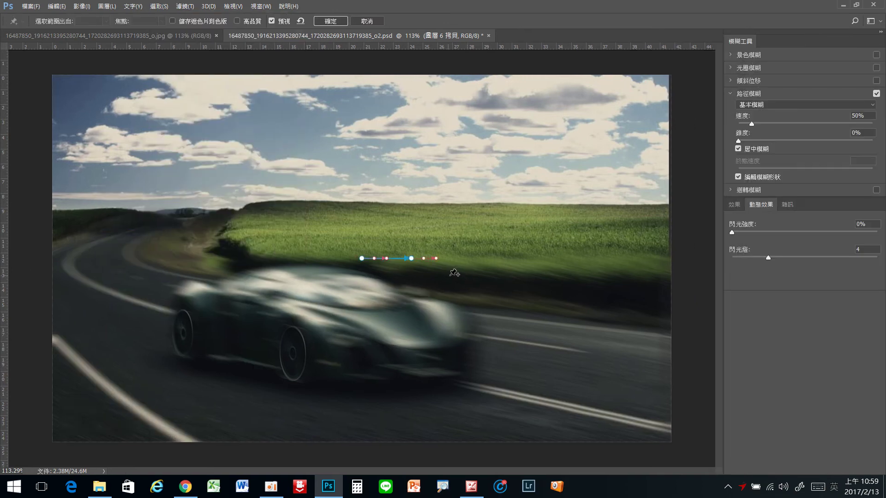
pyautogui.moveTo(412, 259); pyautogui.dragTo(568, 403)
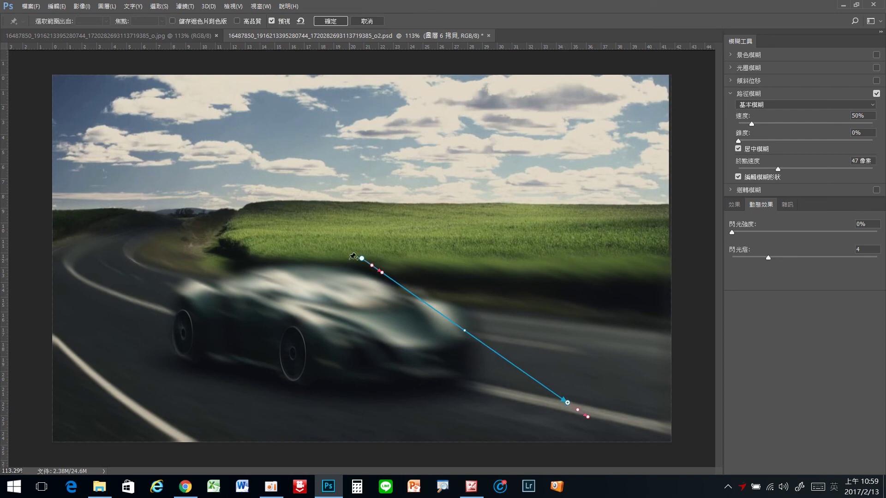
pyautogui.moveTo(362, 259); pyautogui.dragTo(468, 373)
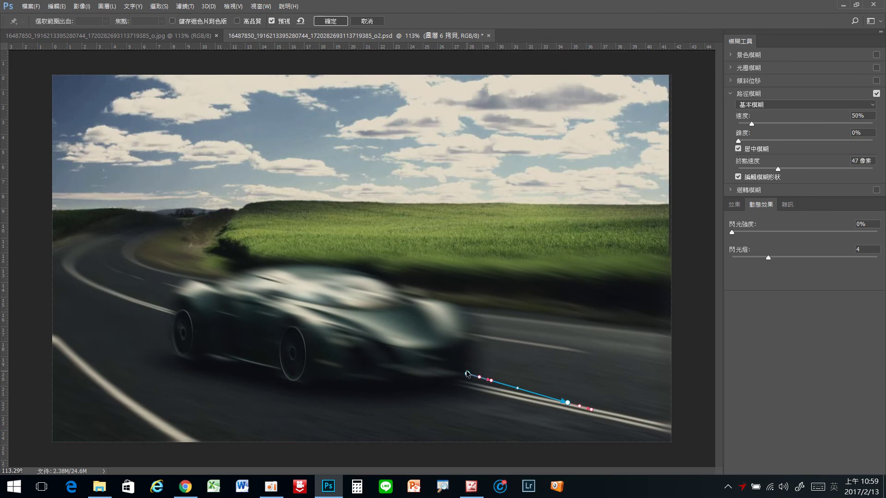
pyautogui.moveTo(467, 374); pyautogui.dragTo(463, 384)
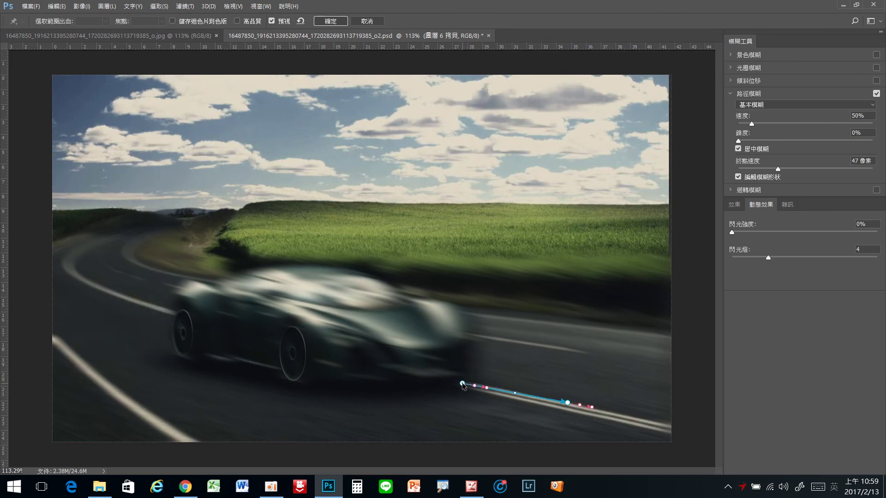
pyautogui.moveTo(592, 409); pyautogui.dragTo(741, 437)
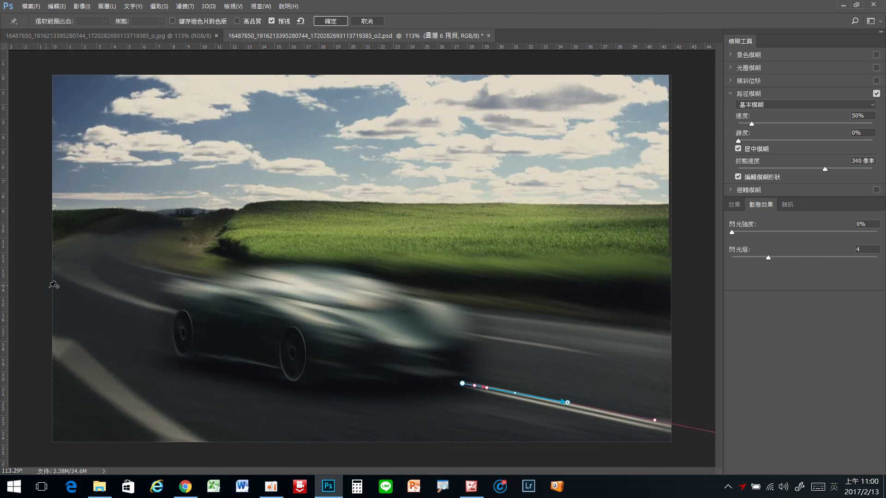
pyautogui.click(328, 20)
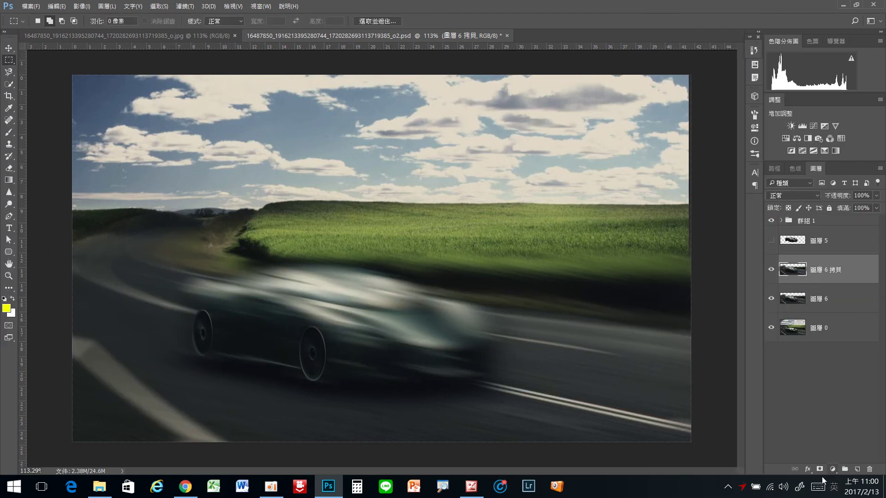
# - Compare the image with the 圖層 6 copy hidden and shown, and add a layer mask to the copy
pyautogui.click(771, 270)
pyautogui.click(771, 270)
pyautogui.click(818, 469)
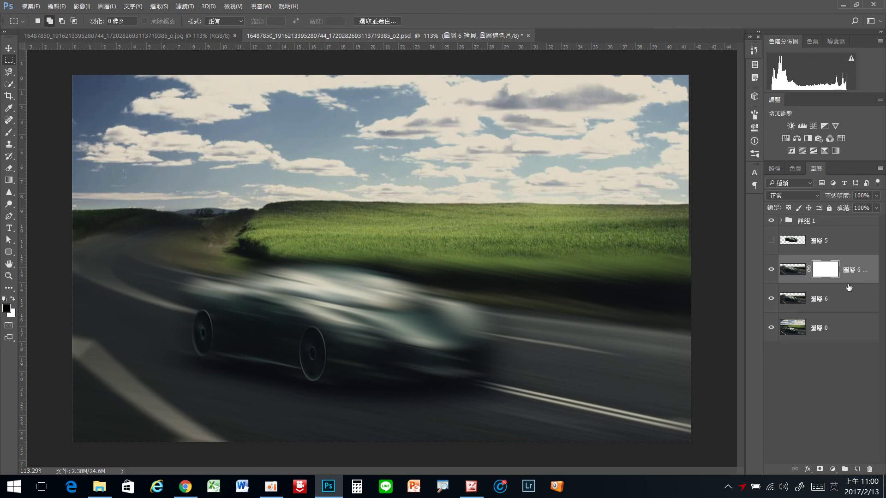
# - Draw a black-to-white gradient on the 圖層 6 copy's mask from the distant bend toward the car's front, and show 圖層 5
pyautogui.click(8, 179)
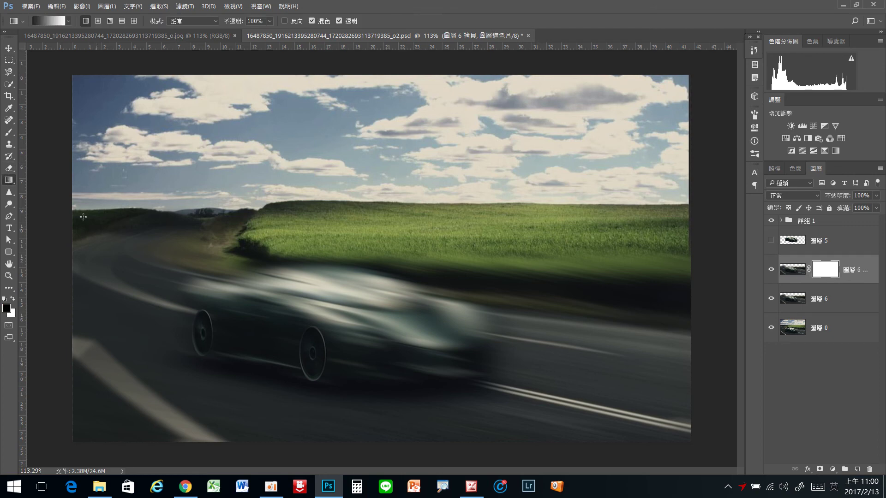
pyautogui.moveTo(160, 261); pyautogui.dragTo(400, 316)
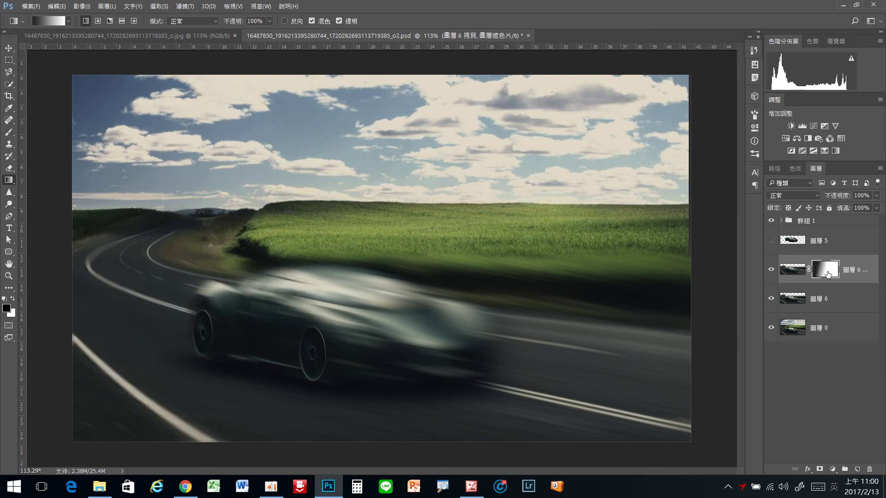
pyautogui.click(771, 240)
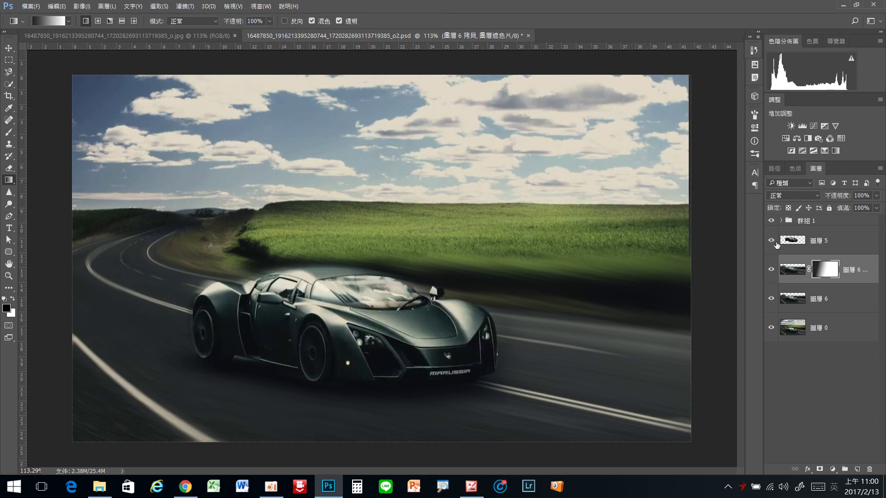
# - Group 圖層 6 together with its masked copy
pyautogui.click(771, 222)
pyautogui.hotkey('ctrl', '2')
pyautogui.keyDown('shift'); pyautogui.click(859, 300); pyautogui.keyUp('shift')
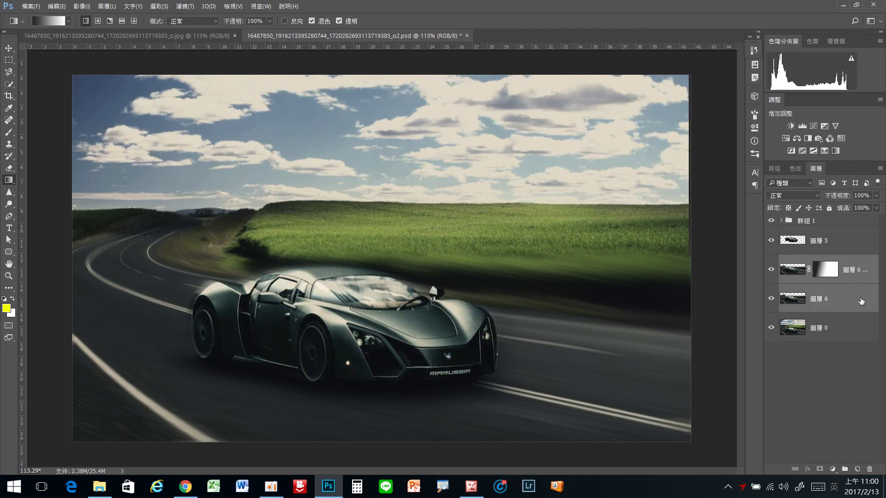
pyautogui.hotkey('ctrl', 'g')
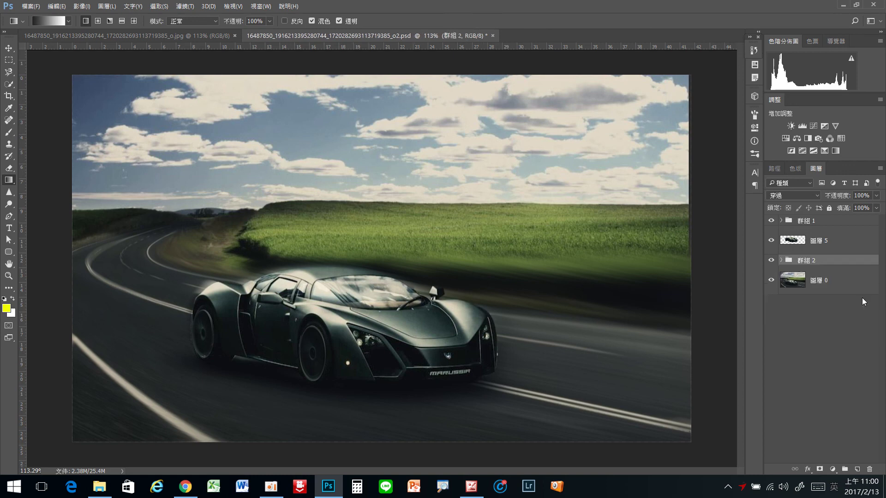
# - Add a layer mask to the new group and brush black over the field's lower edge and the roadside behind the car
pyautogui.click(819, 469)
pyautogui.click(9, 132)
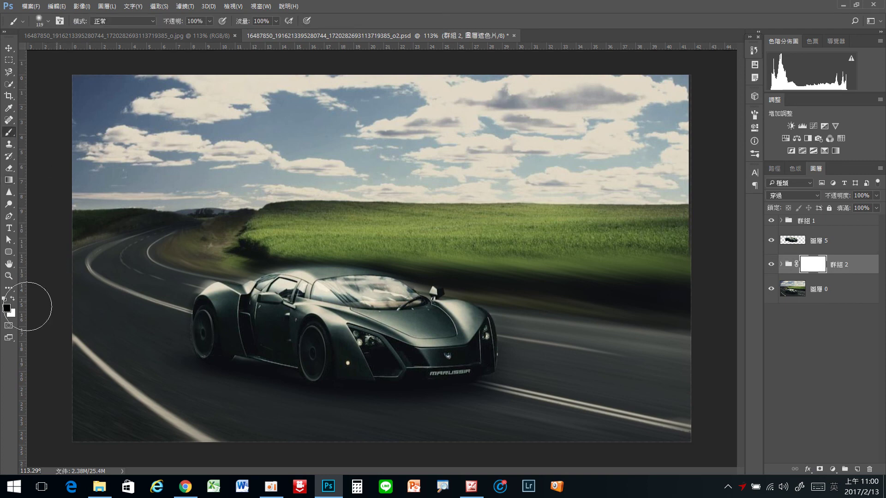
pyautogui.click(211, 21)
pyautogui.click(186, 33)
pyautogui.moveTo(708, 251); pyautogui.dragTo(496, 230)
pyautogui.moveTo(224, 243); pyautogui.dragTo(207, 253)
# - Set the brush opacity to 28% and paint black on the group's mask along the roadside behind the car
pyautogui.click(209, 21)
pyautogui.moveTo(209, 33); pyautogui.dragTo(201, 32)
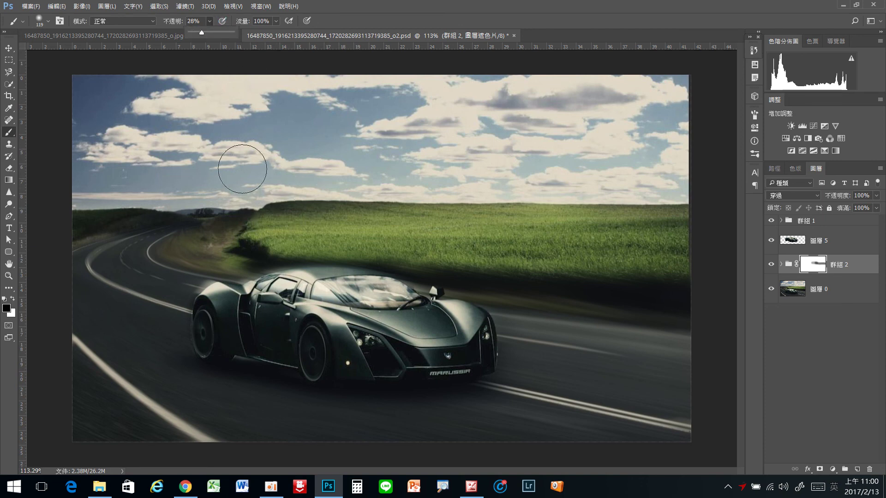
pyautogui.moveTo(211, 245)
pyautogui.mouseDown()
pyautogui.moveTo(263, 230)
pyautogui.moveTo(210, 217)
pyautogui.moveTo(219, 219)
pyautogui.moveTo(213, 237)
pyautogui.moveTo(266, 234)
pyautogui.moveTo(204, 233)
pyautogui.moveTo(257, 236)
pyautogui.mouseUp()
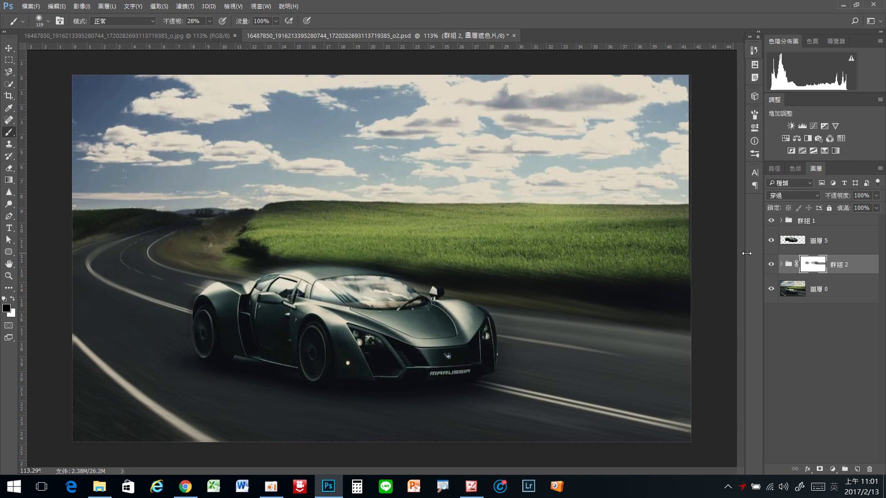
# - Compare the image with 群組 2 hidden and shown, and touch up its mask over the car and the roadside behind it
pyautogui.click(771, 266)
pyautogui.click(772, 266)
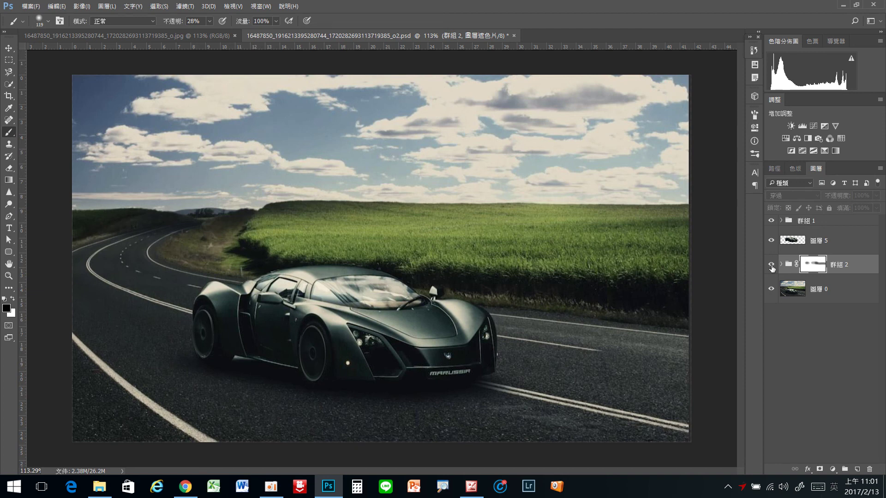
pyautogui.click(774, 266)
pyautogui.click(773, 266)
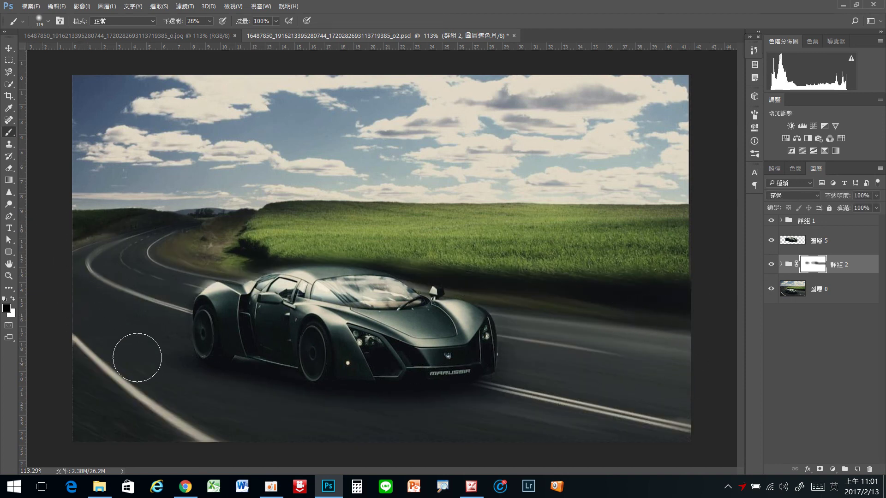
pyautogui.moveTo(373, 363); pyautogui.dragTo(405, 373)
pyautogui.moveTo(255, 261); pyautogui.dragTo(227, 257)
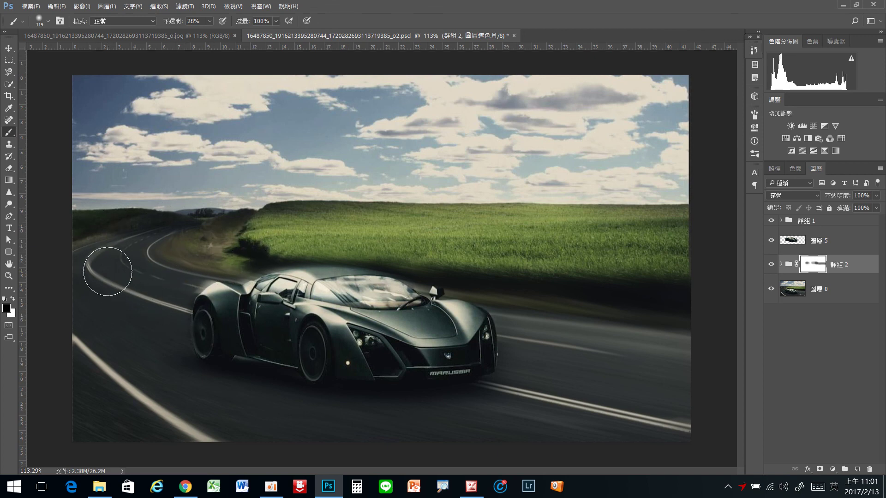